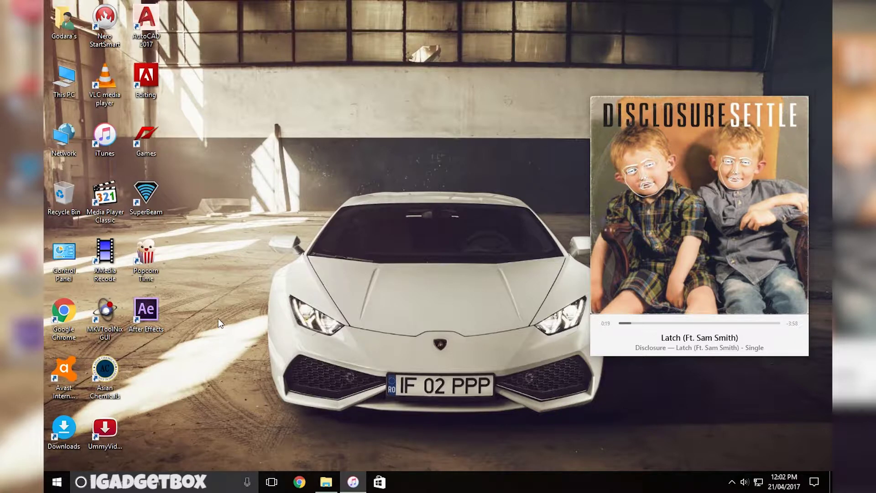
Step: Open After Effects and create a 1920 x 1080 px composition at 30 fps, lasting 0:00:06:21, with a white background
{"action": "double_click", "coordinate": [146, 311]}
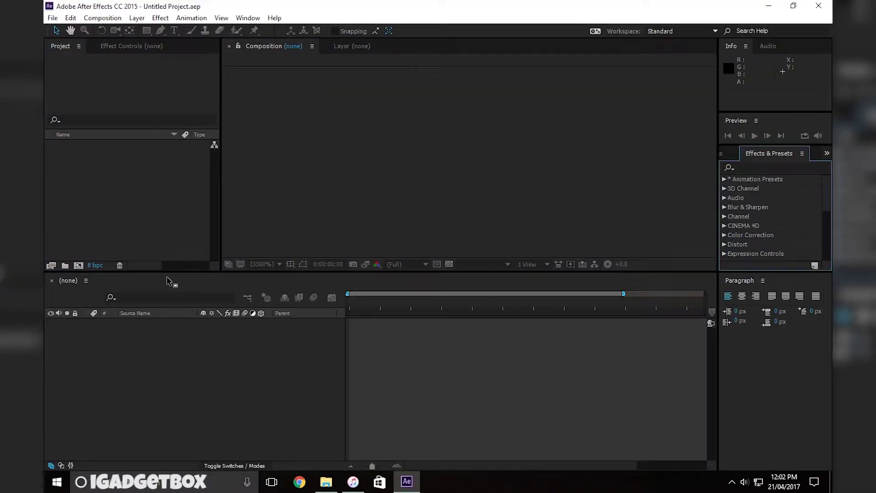
{"action": "left_click", "coordinate": [79, 265]}
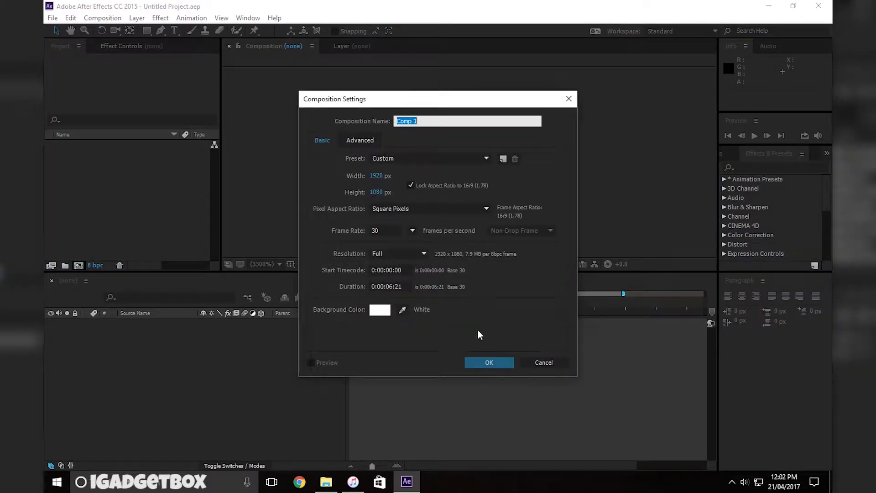
{"action": "left_click", "coordinate": [483, 359]}
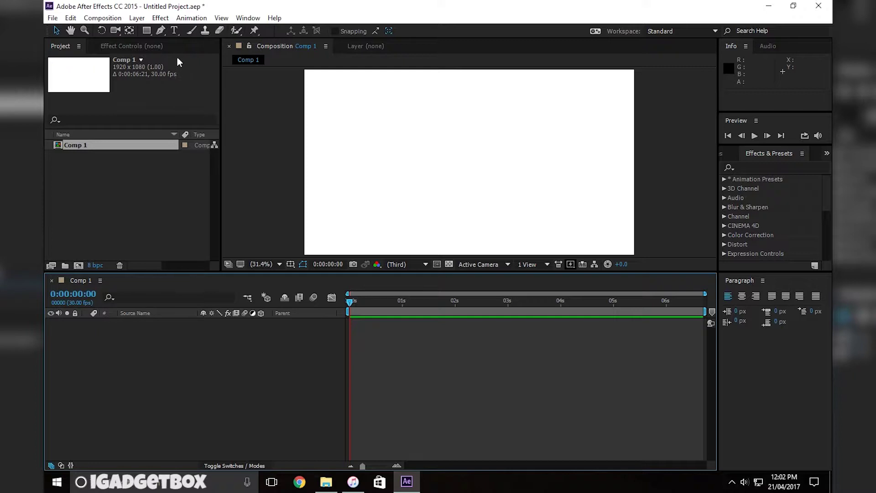
Step: Add a text layer reading "i" in the left half of the composition and fit the canvas view
{"action": "left_click", "coordinate": [175, 31]}
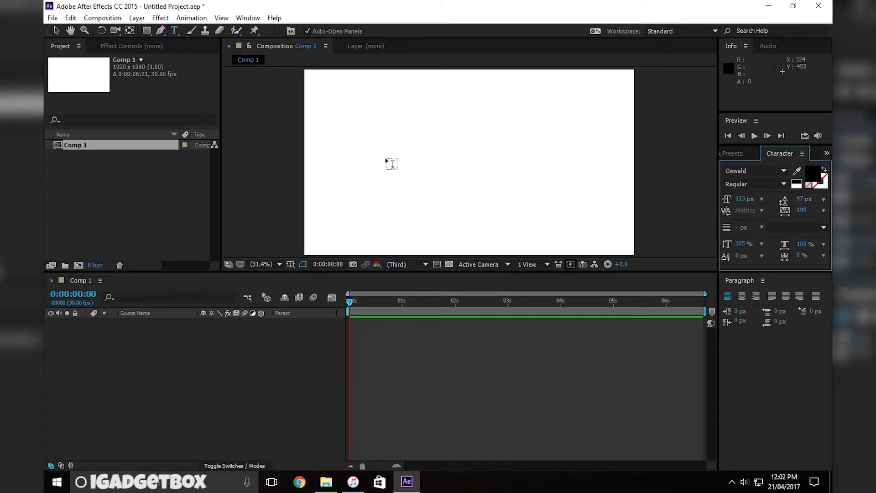
{"action": "left_click", "coordinate": [398, 158]}
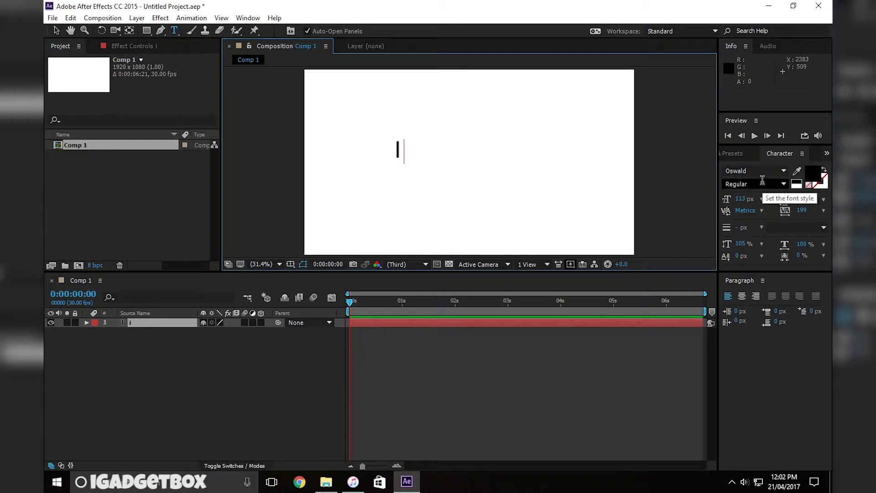
{"action": "left_click", "coordinate": [278, 264]}
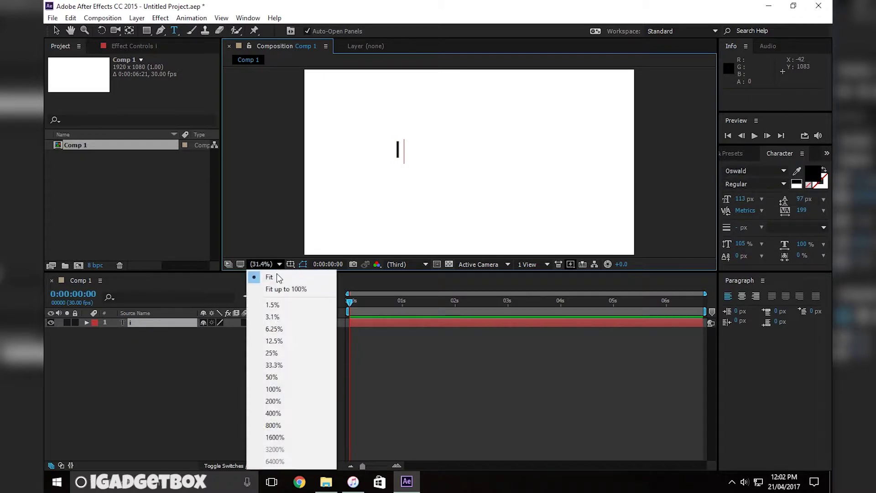
{"action": "left_click", "coordinate": [276, 276]}
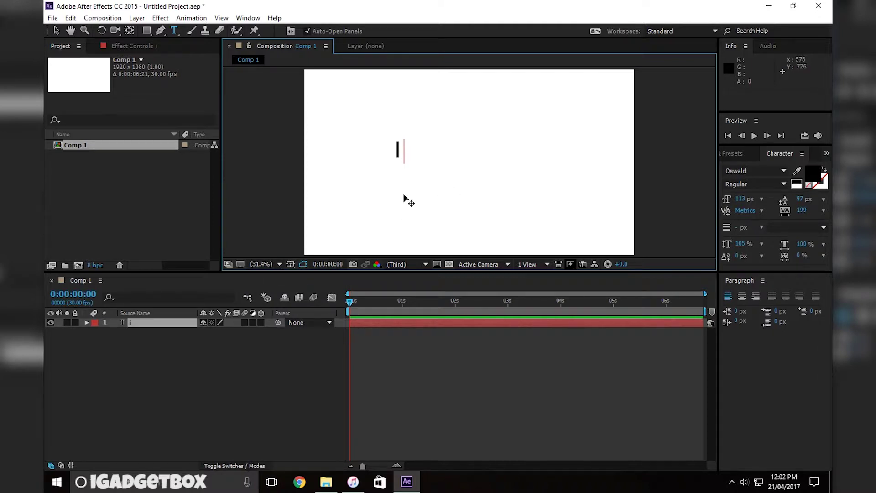
{"action": "left_click", "coordinate": [222, 358]}
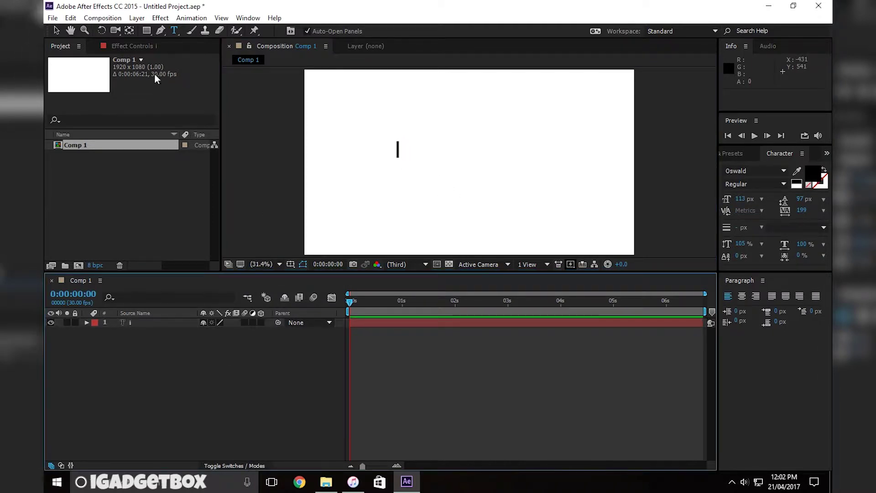
Step: Add a separate text layer reading "Gadget" near the middle of the composition
{"action": "left_click", "coordinate": [447, 175]}
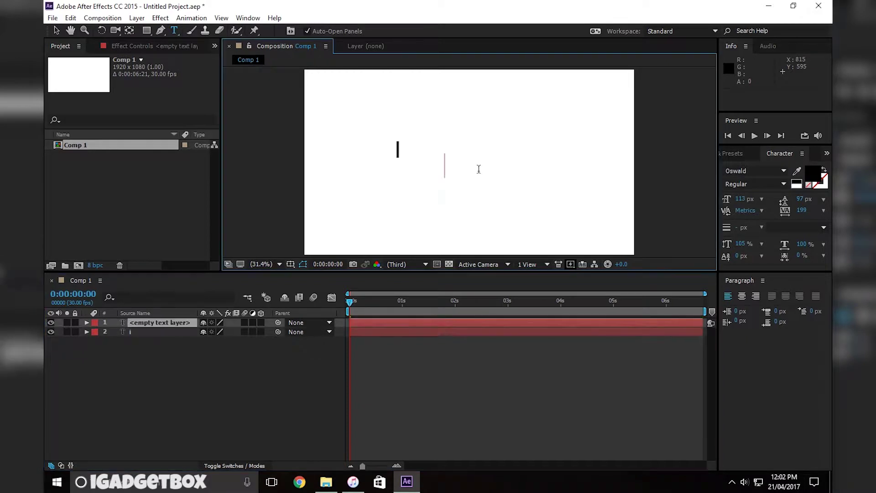
{"action": "type", "text": "Gadget"}
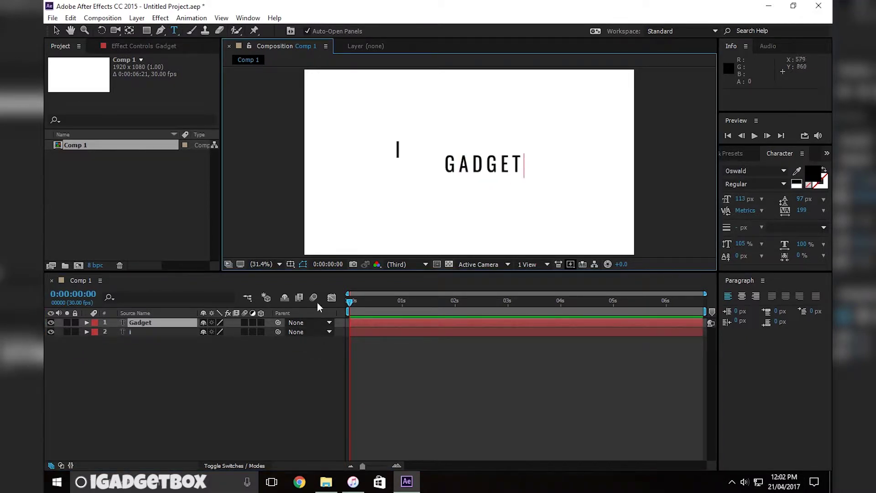
{"action": "left_click", "coordinate": [245, 396]}
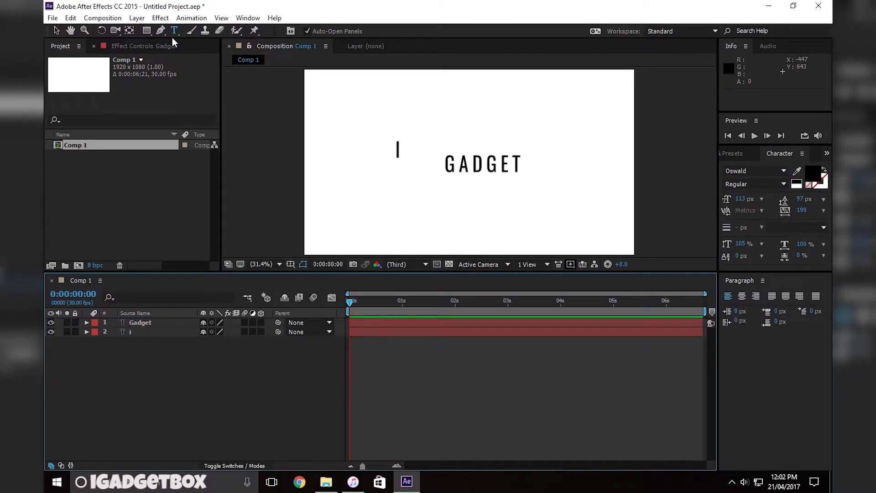
Step: Add a third text layer reading "box" near the upper edge of the composition
{"action": "left_click", "coordinate": [491, 93]}
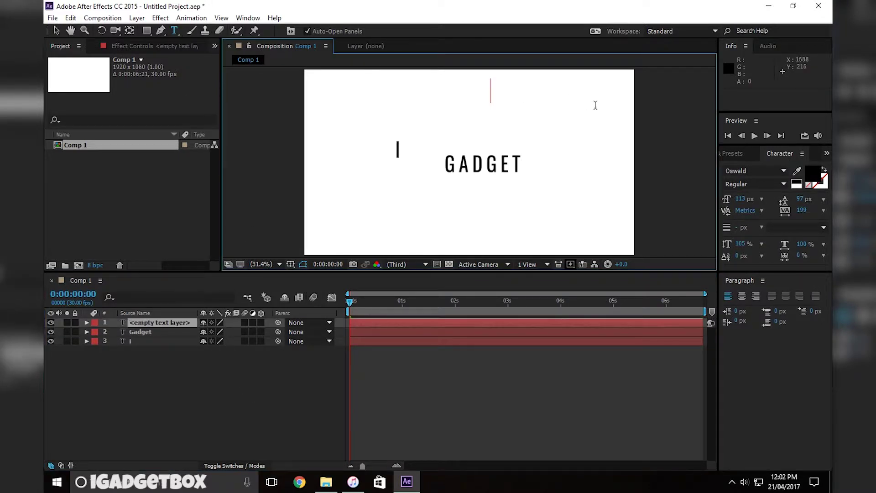
{"action": "type", "text": "box"}
{"action": "key", "text": "XF86AudioLowerVolume"}
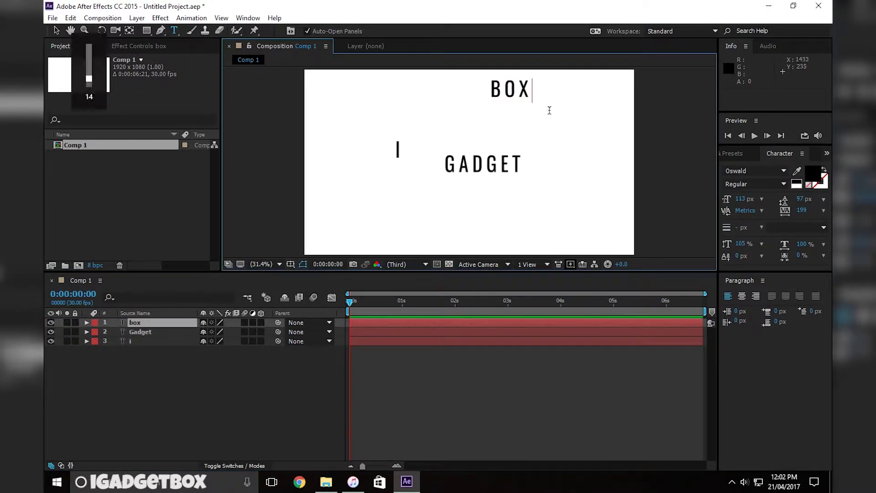
{"action": "key", "text": "XF86AudioLowerVolume"}
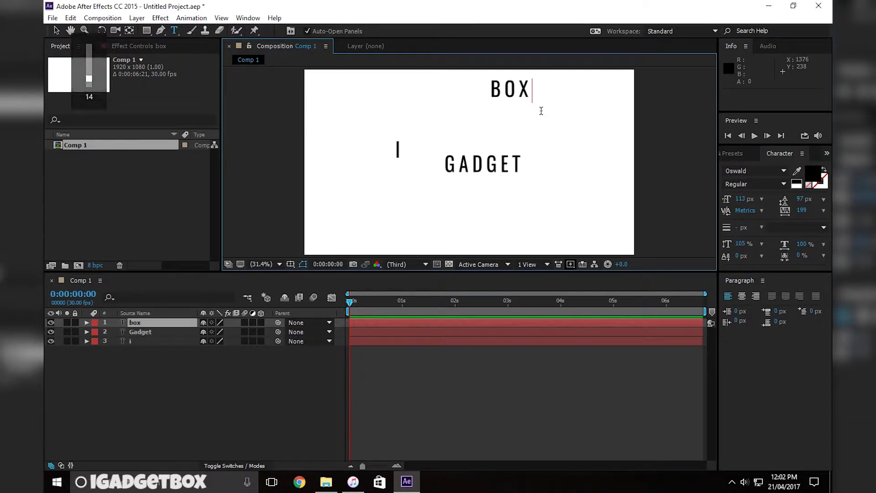
{"action": "left_click", "coordinate": [255, 409]}
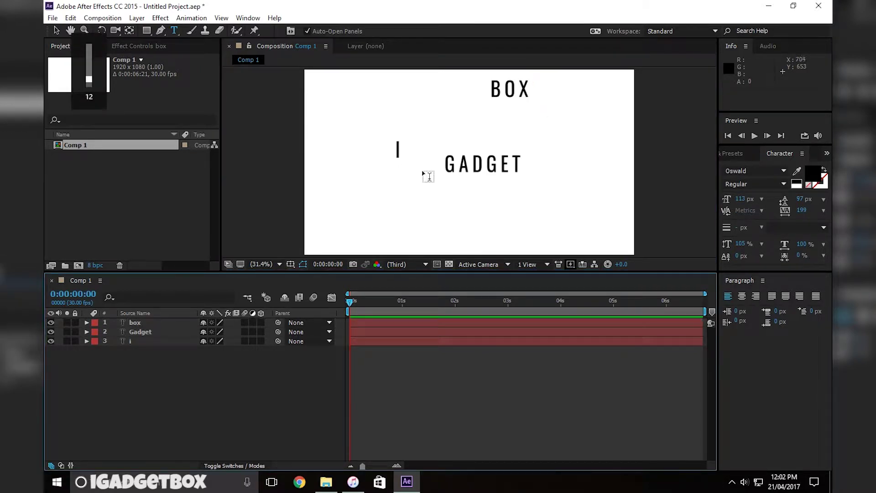
Step: Show the rulers and place a horizontal guide at about 497 px and a vertical guide near the composition's centre
{"action": "left_click", "coordinate": [56, 29]}
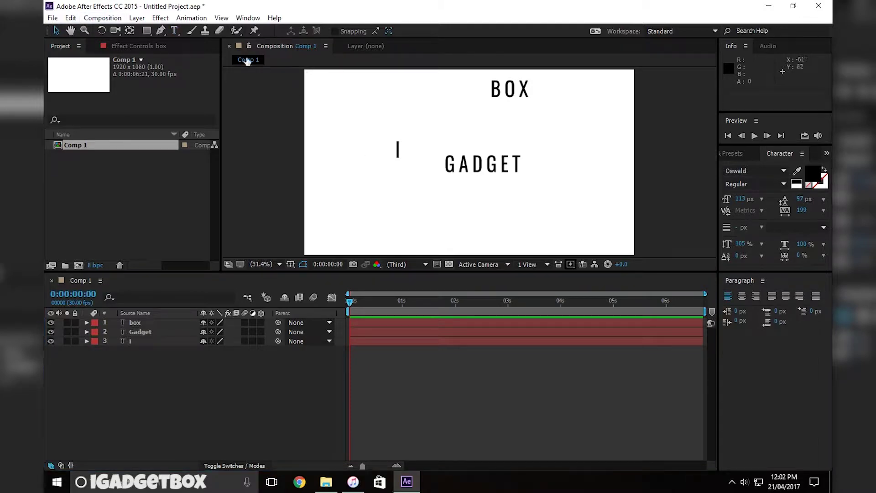
{"action": "left_click", "coordinate": [221, 18]}
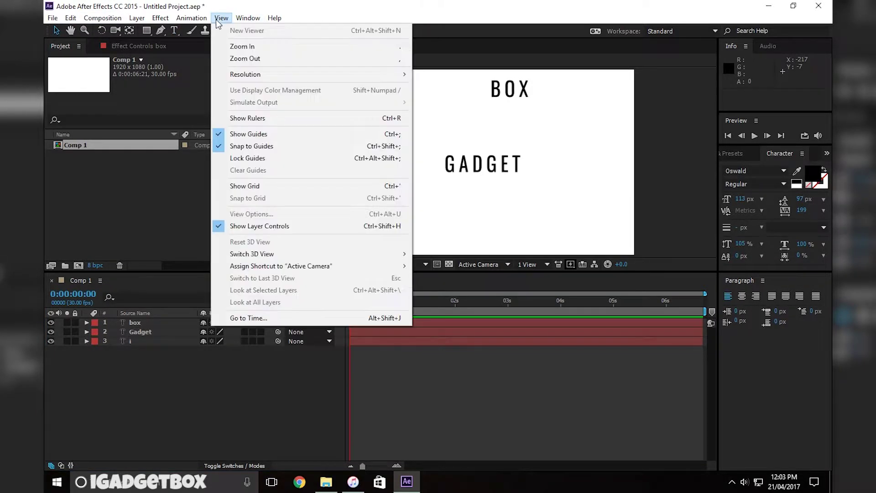
{"action": "left_click", "coordinate": [253, 118]}
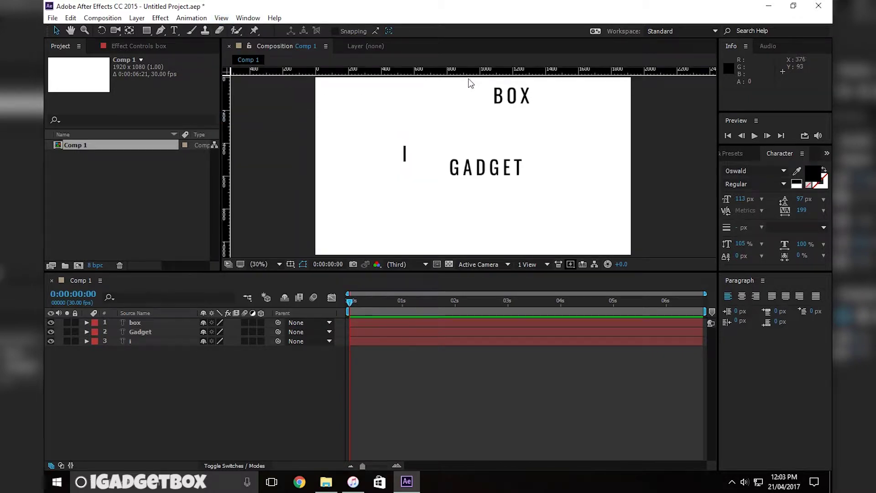
{"action": "left_click_drag", "start_coordinate": [451, 74], "coordinate": [446, 159]}
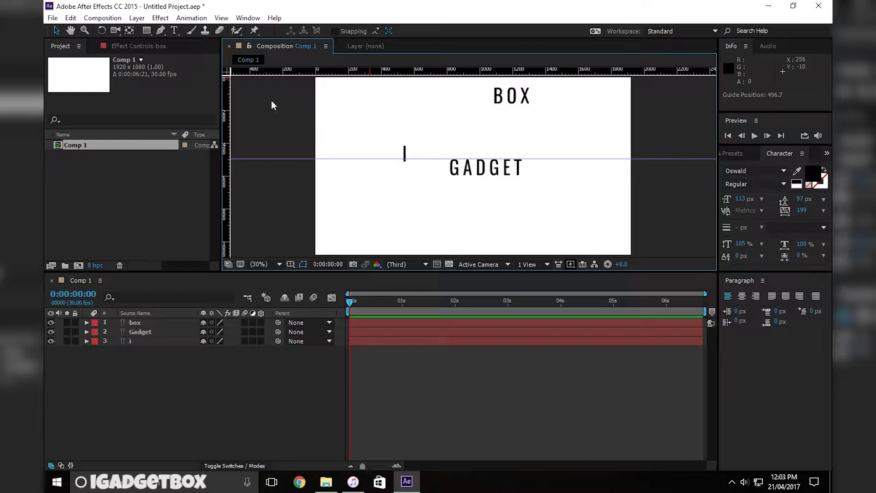
{"action": "left_click_drag", "start_coordinate": [227, 125], "coordinate": [464, 128]}
Step: Move the I text directly in front of GADGET and align both words' upper edges to the horizontal guide
{"action": "left_click", "coordinate": [404, 155]}
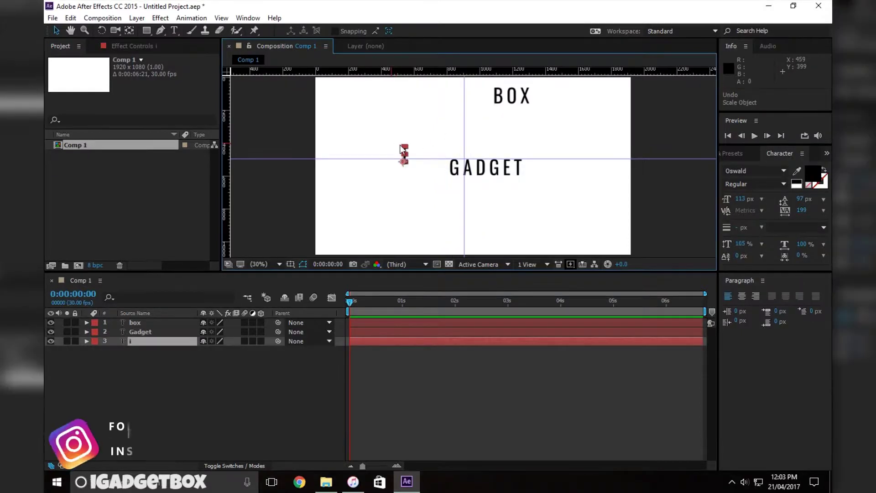
{"action": "scroll", "coordinate": [400, 144], "scroll_direction": "up", "scroll_amount": 5}
{"action": "key", "text": "ctrl+z"}
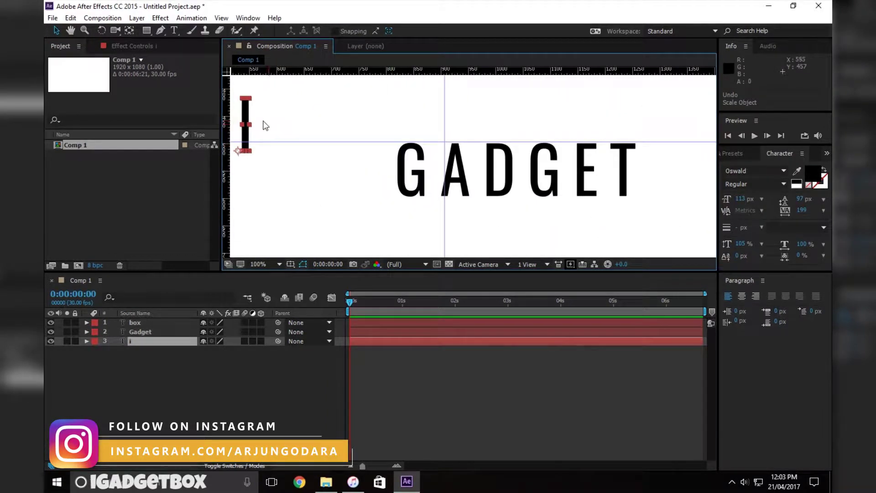
{"action": "left_click_drag", "start_coordinate": [245, 120], "coordinate": [380, 159]}
{"action": "left_click", "coordinate": [455, 161]}
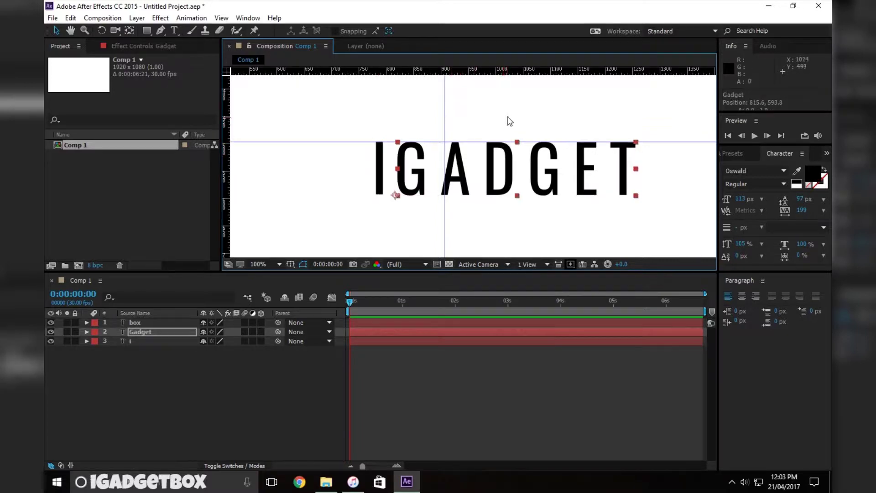
Step: Move the BOX text directly behind GADGET, aligned to the horizontal guide, at position 1267.2, 593.6
{"action": "scroll", "coordinate": [508, 121], "scroll_direction": "down", "scroll_amount": 4}
{"action": "left_click_drag", "start_coordinate": [509, 121], "coordinate": [529, 170]}
{"action": "scroll", "coordinate": [512, 188], "scroll_direction": "up", "scroll_amount": 4}
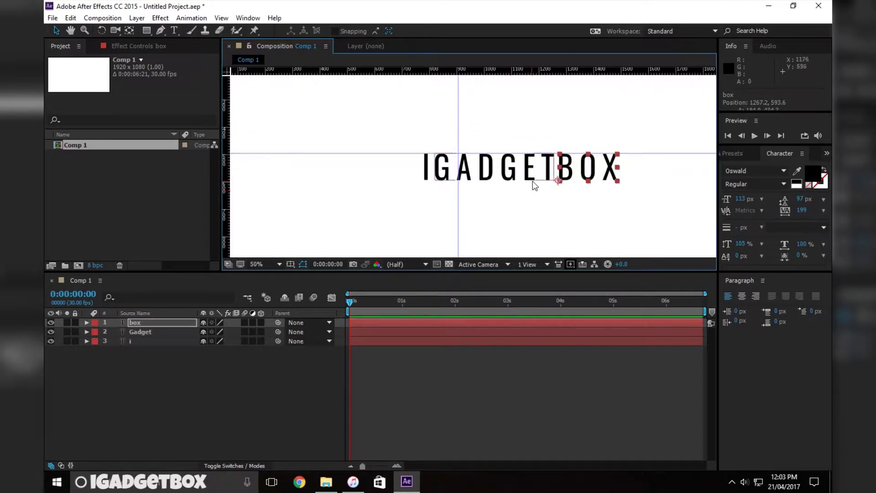
{"action": "key", "text": "space"}
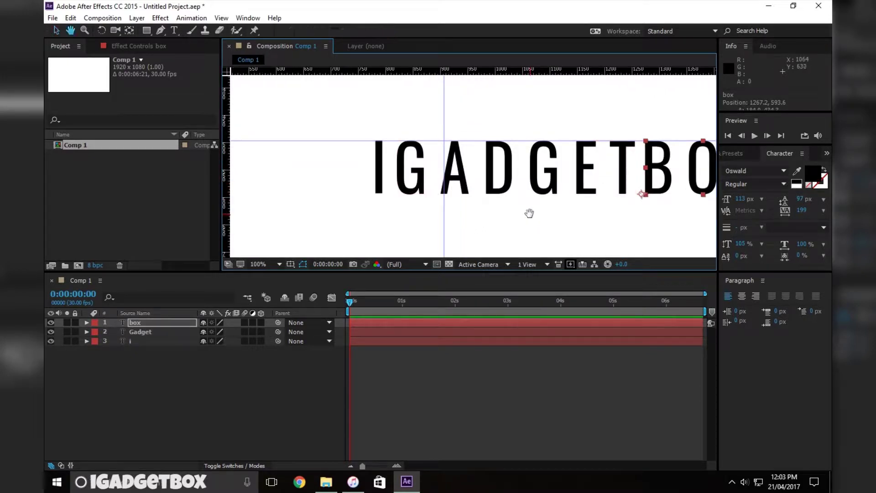
{"action": "left_click_drag", "start_coordinate": [530, 213], "coordinate": [410, 211]}
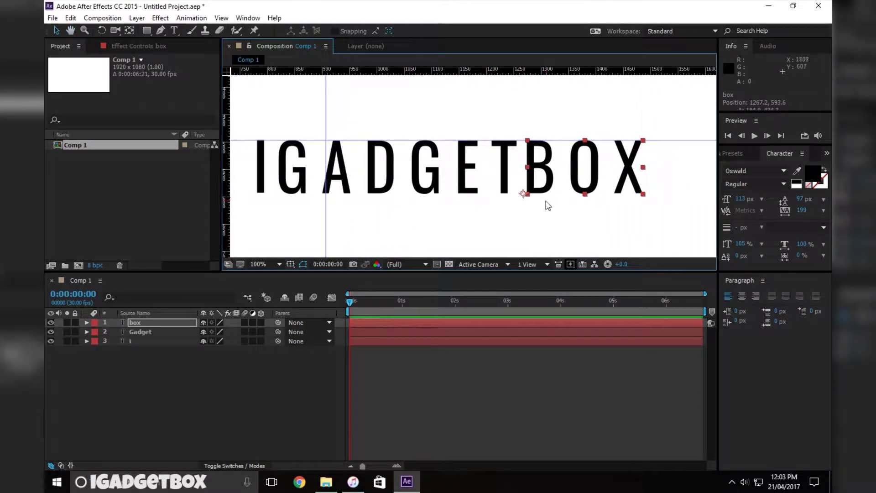
{"action": "left_click", "coordinate": [564, 215]}
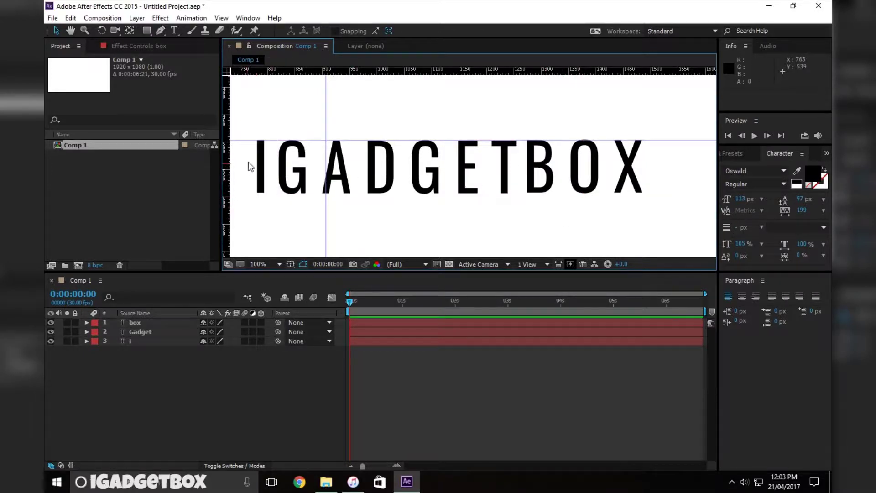
Step: Select all three text layers and nudge them left and slightly up together to centre IGADGETBOX in the composition
{"action": "scroll", "coordinate": [484, 152], "scroll_direction": "down", "scroll_amount": 4}
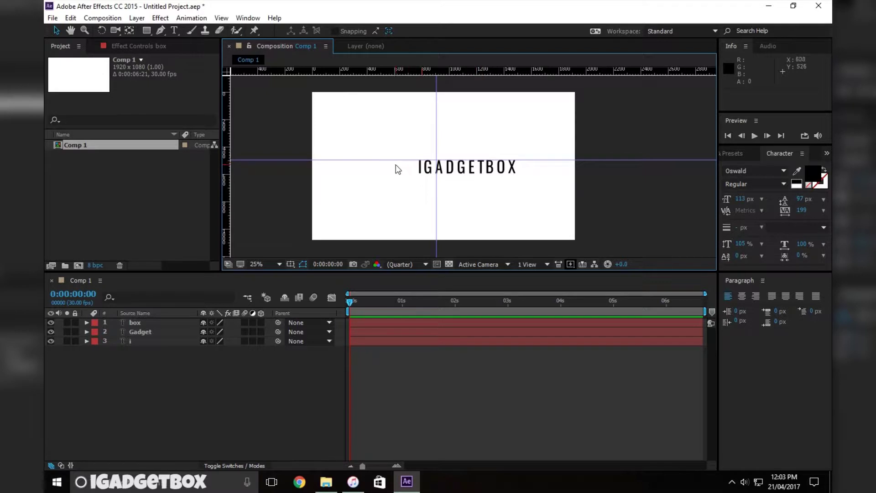
{"action": "left_click_drag", "start_coordinate": [398, 169], "coordinate": [498, 171]}
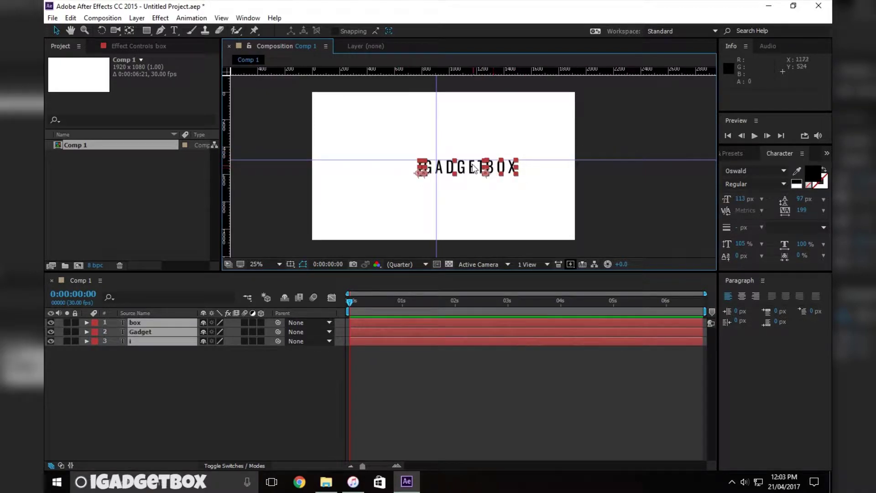
{"action": "key", "text": "Left"}
{"action": "key", "text": "shift+Left"}
{"action": "key", "text": "shift+Left"}
{"action": "key", "text": "shift+Left"}
{"action": "key", "text": "shift+Left"}
{"action": "key", "text": "shift+Left"}
{"action": "key", "text": "shift+Left"}
{"action": "key", "text": "shift+Left"}
{"action": "key", "text": "shift+Left"}
{"action": "key", "text": "shift+Left"}
{"action": "key", "text": "shift+Left"}
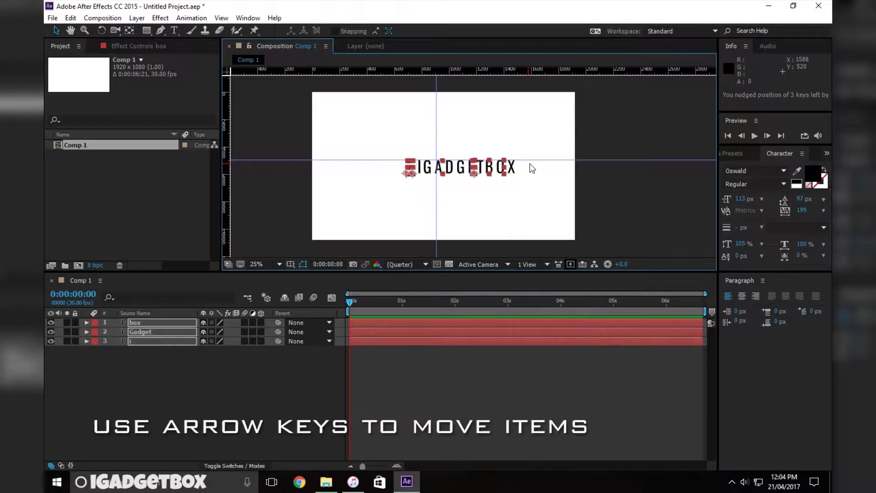
{"action": "key", "text": "shift+Left"}
{"action": "key", "text": "shift+Left"}
{"action": "key", "text": "shift+Left"}
{"action": "key", "text": "shift+Left"}
{"action": "key", "text": "shift+Left"}
{"action": "key", "text": "shift+Left"}
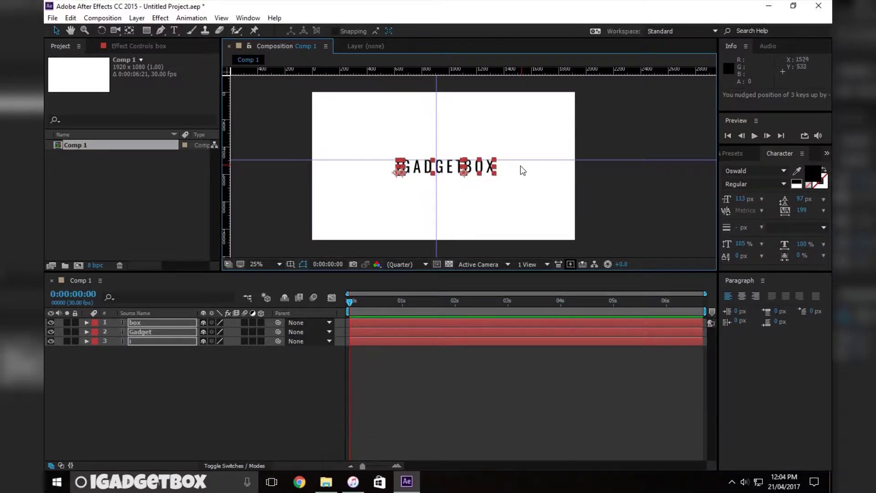
{"action": "left_click", "coordinate": [524, 179]}
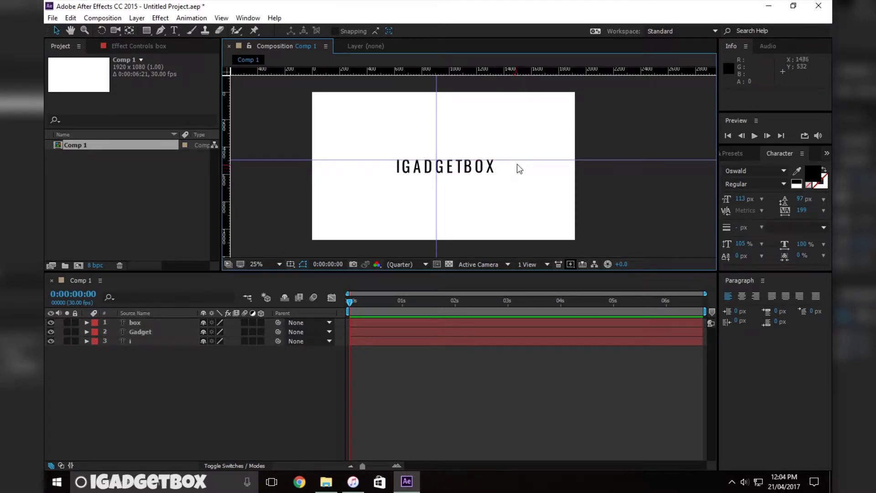
Step: Move the horizontal guide up to 132 px and remove the vertical guide
{"action": "left_click_drag", "start_coordinate": [517, 160], "coordinate": [528, 109]}
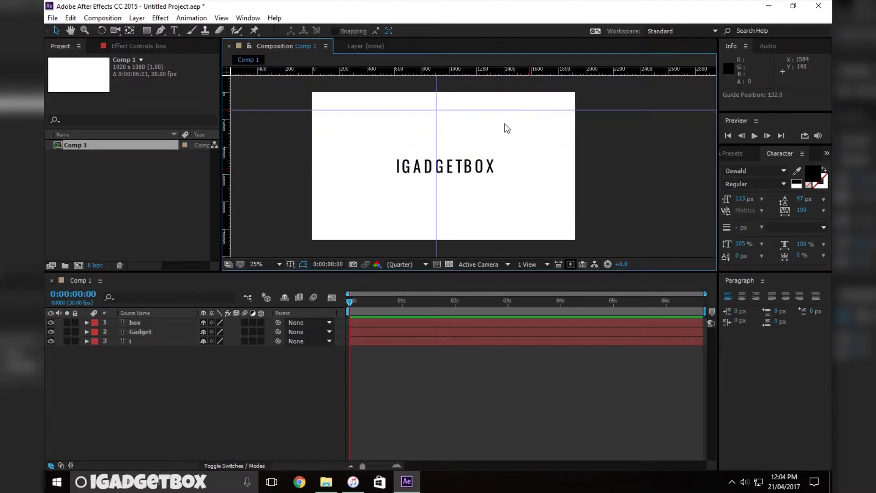
{"action": "left_click_drag", "start_coordinate": [438, 127], "coordinate": [227, 130]}
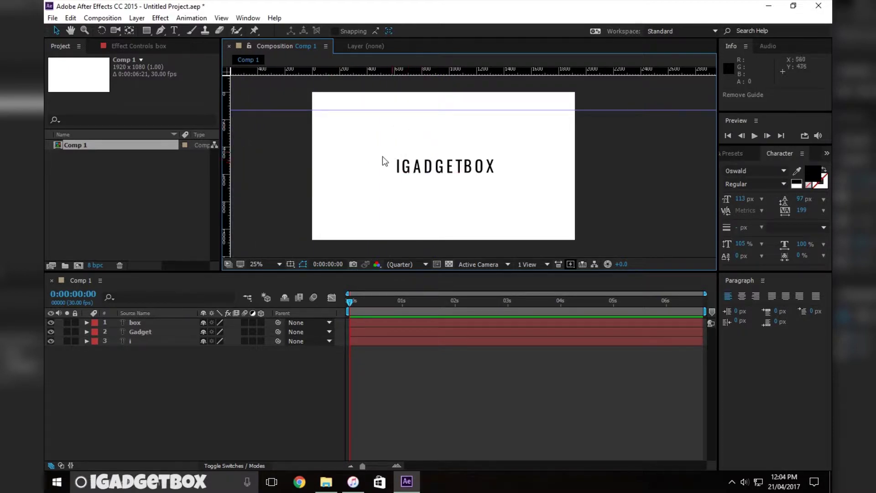
Step: Select all three text layers and nudge IGADGETBOX slightly upward, leaving the layers deselected
{"action": "key", "text": "ctrl+a"}
{"action": "key", "text": "Up"}
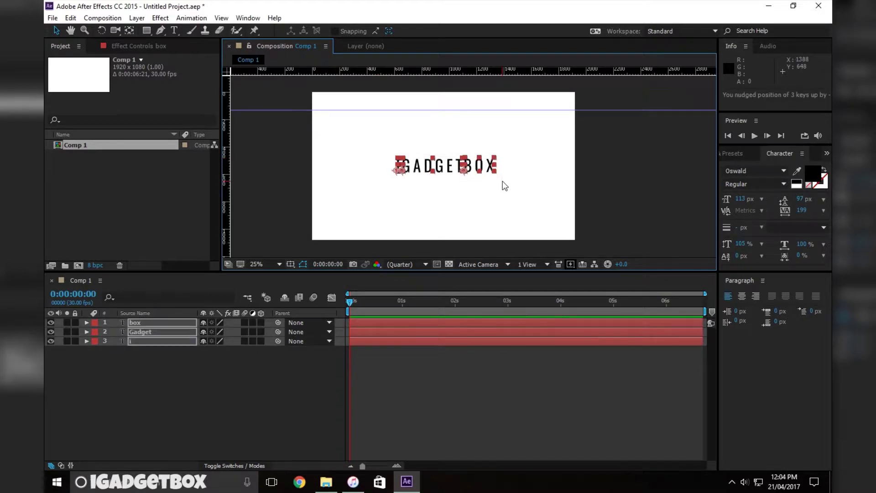
{"action": "left_click", "coordinate": [531, 177]}
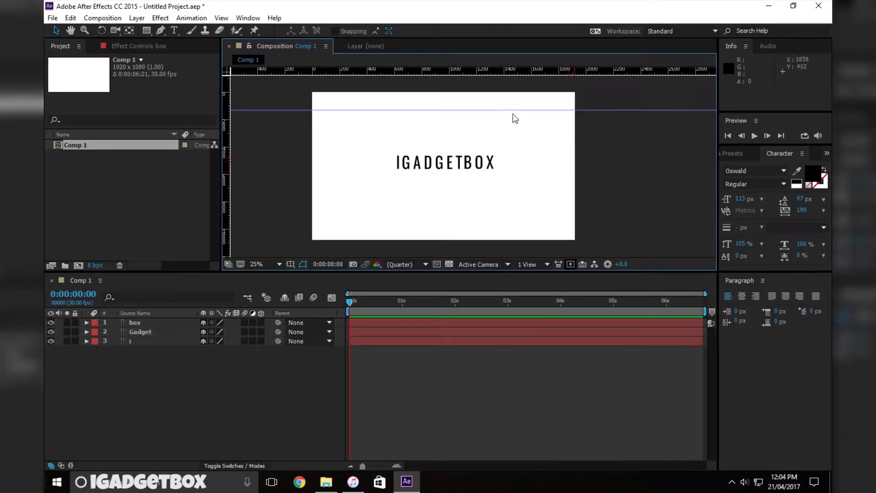
Step: Remove the remaining horizontal guide and hide the rulers around the composition
{"action": "left_click_drag", "start_coordinate": [495, 111], "coordinate": [497, 73]}
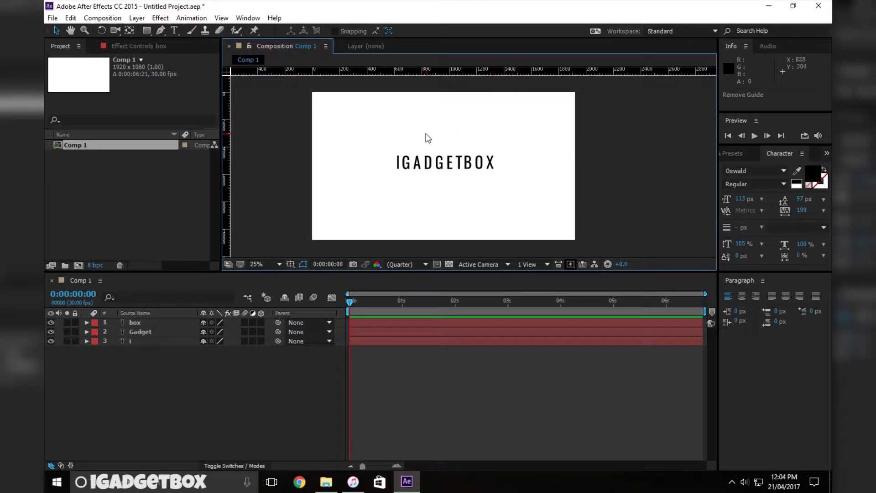
{"action": "left_click", "coordinate": [218, 19]}
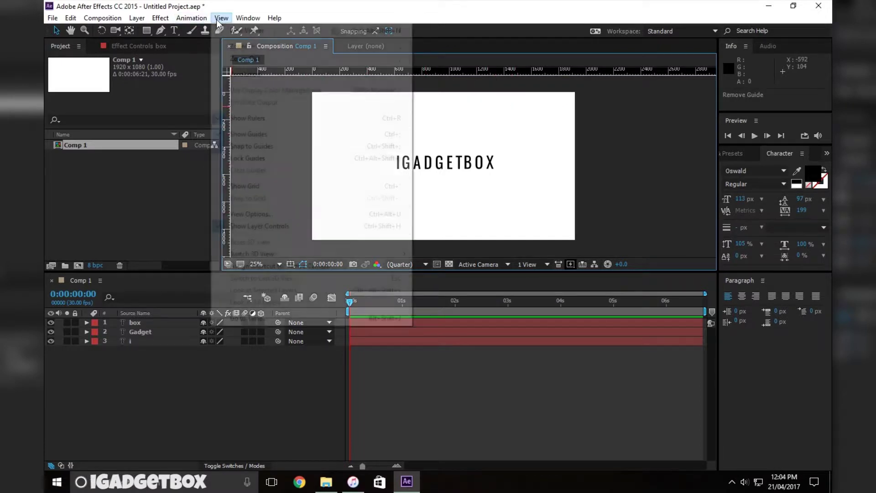
{"action": "left_click", "coordinate": [251, 118]}
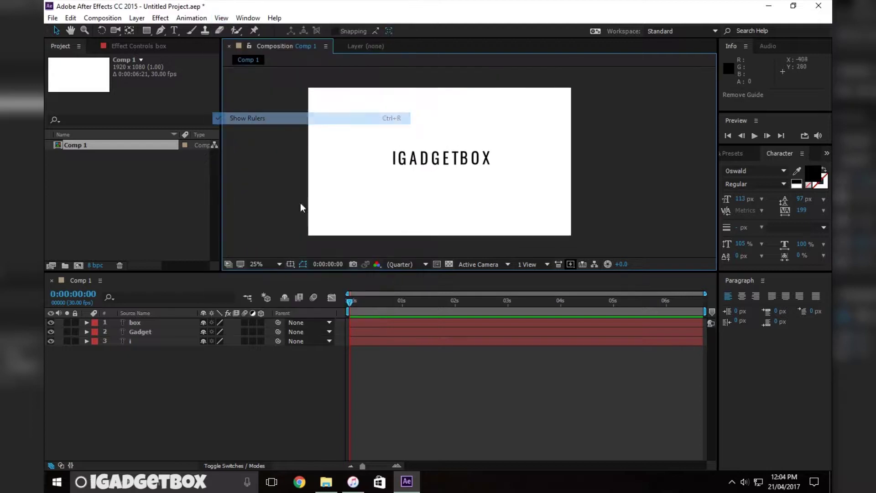
{"action": "left_click", "coordinate": [272, 263]}
{"action": "left_click", "coordinate": [315, 277]}
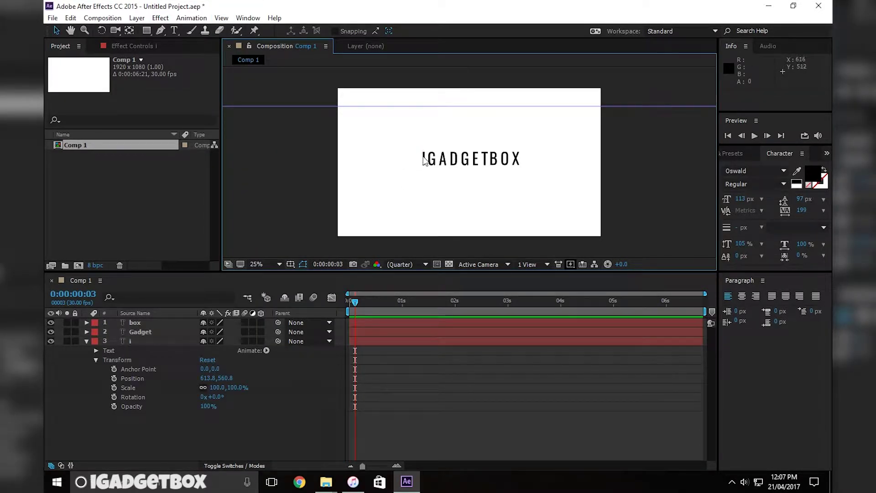
Step: Move the i text layer above the composition by setting its Position Y to -20 at 0:00:00:04
{"action": "left_click", "coordinate": [424, 161]}
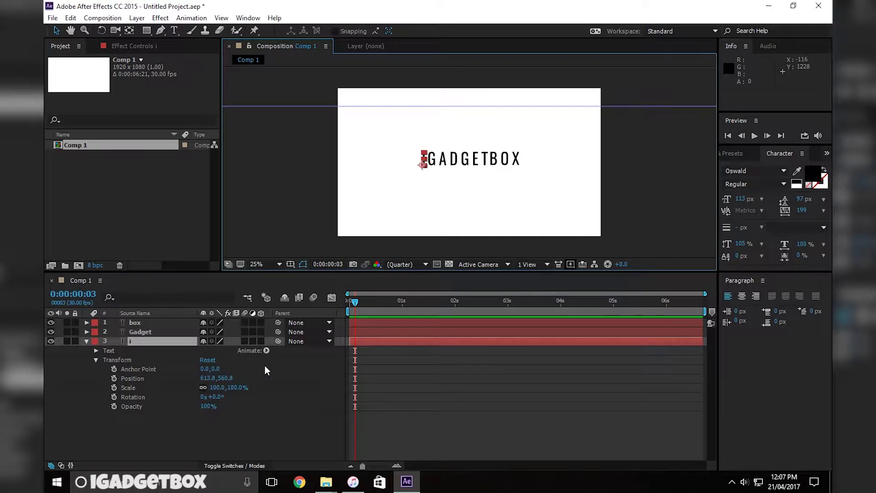
{"action": "left_click", "coordinate": [230, 378]}
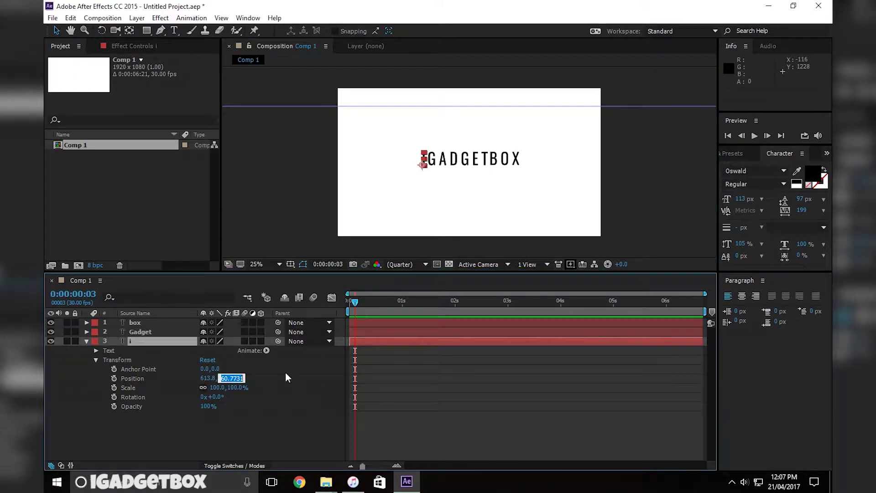
{"action": "left_click", "coordinate": [356, 301]}
{"action": "left_click", "coordinate": [224, 378]}
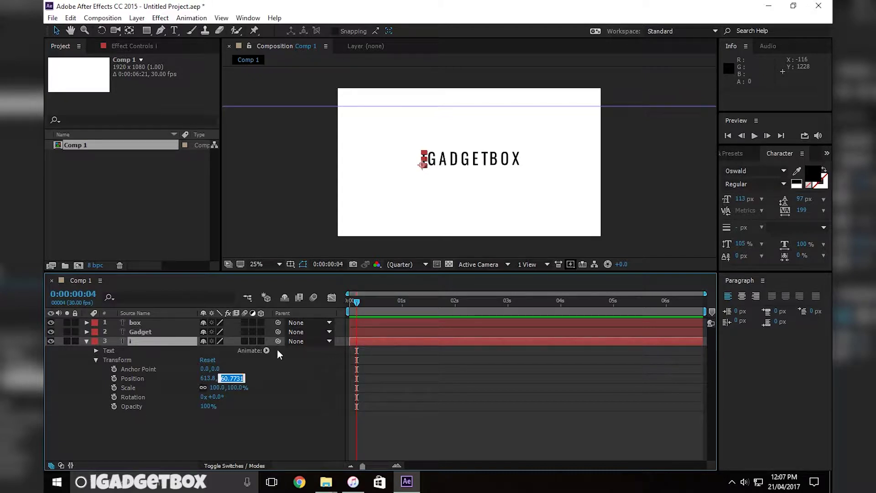
{"action": "type", "text": "-20"}
{"action": "left_click", "coordinate": [248, 423]}
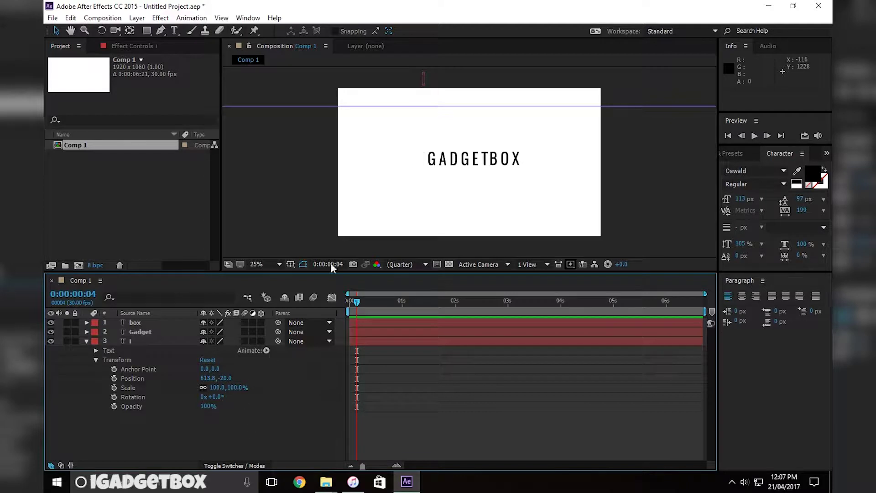
Step: Keyframe the i layer's Position at 0:00:00:04 and add a second keyframe at 0:00:00:11 with Y set to 560
{"action": "left_click", "coordinate": [424, 80]}
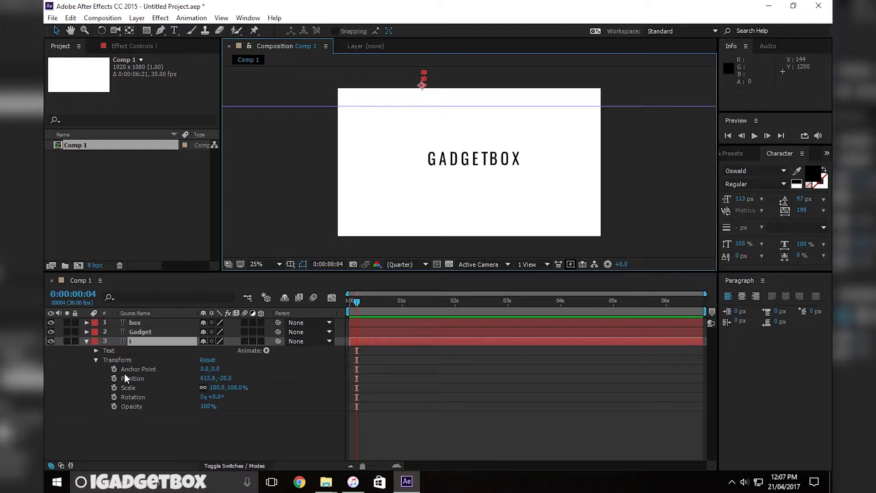
{"action": "left_click", "coordinate": [114, 378]}
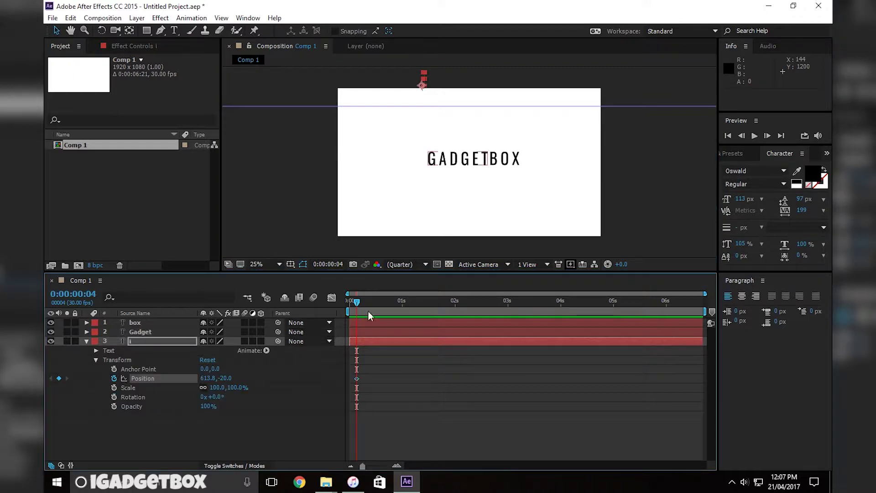
{"action": "left_click_drag", "start_coordinate": [360, 302], "coordinate": [370, 301]}
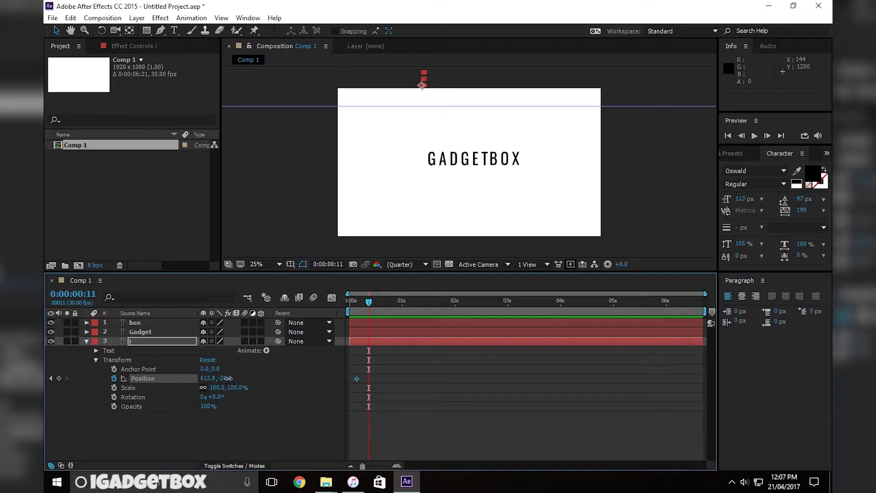
{"action": "left_click", "coordinate": [277, 433]}
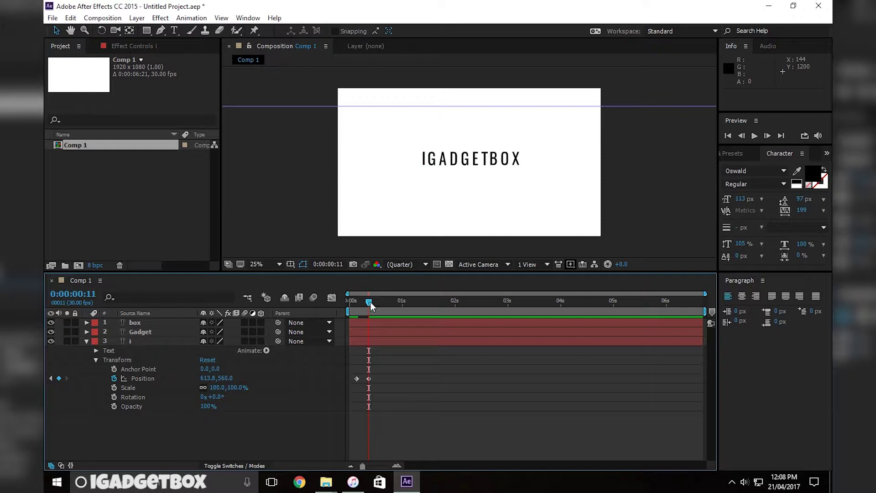
Step: Preview the i letter's drop animation from the start, then return the current time to 0:00:00:00
{"action": "left_click_drag", "start_coordinate": [370, 302], "coordinate": [350, 302]}
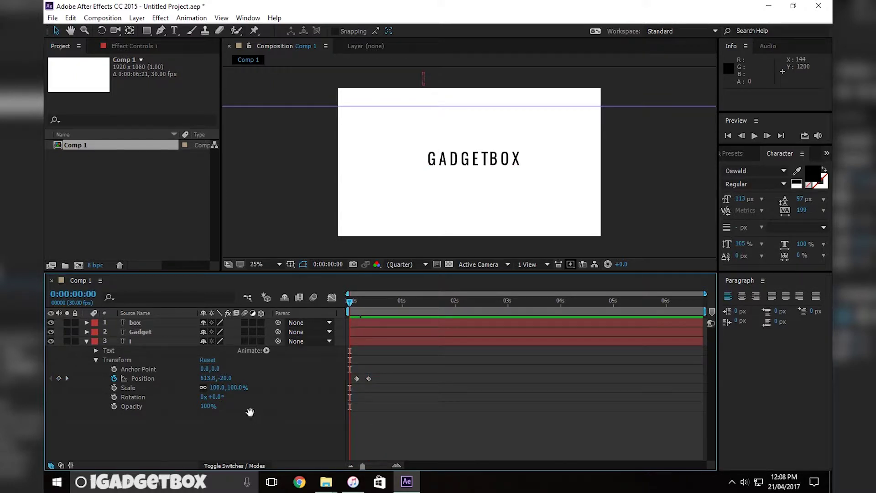
{"action": "key", "text": "space"}
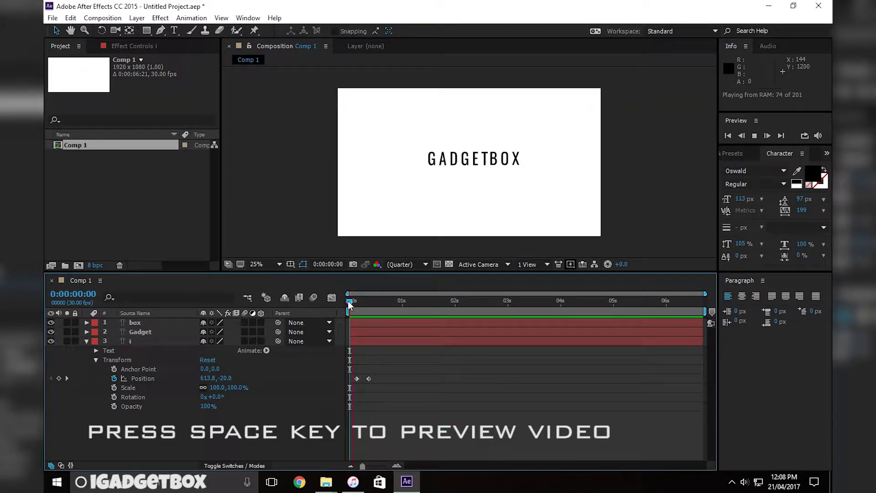
{"action": "key", "text": "space"}
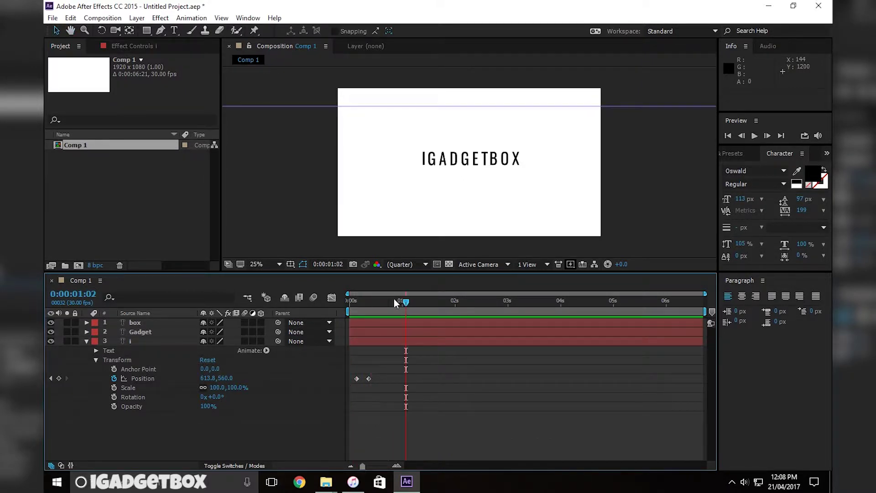
{"action": "left_click_drag", "start_coordinate": [380, 300], "coordinate": [349, 299]}
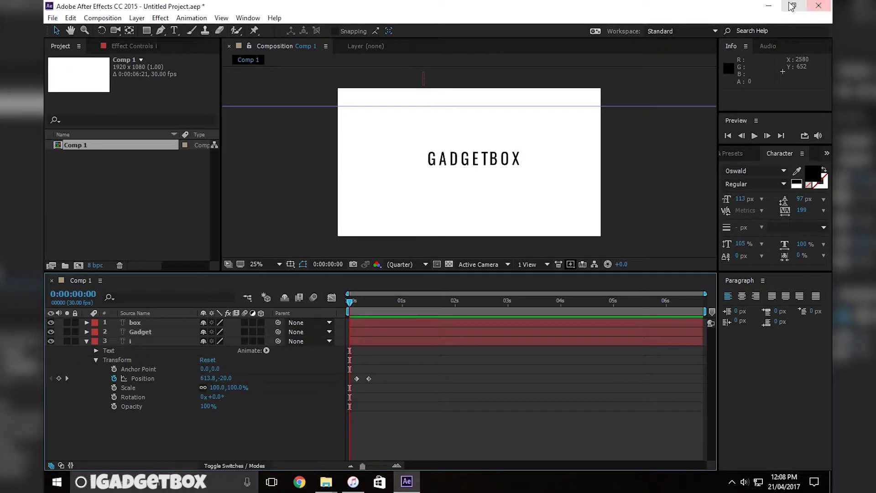
Step: Copy the entire expression from the DelayAE file in Notepad and return to After Effects
{"action": "left_click", "coordinate": [772, 6]}
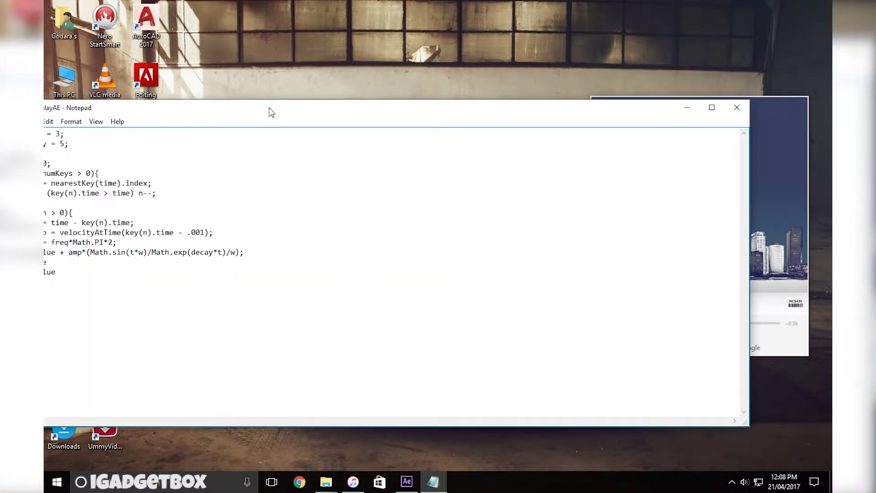
{"action": "left_click_drag", "start_coordinate": [271, 112], "coordinate": [344, 93]}
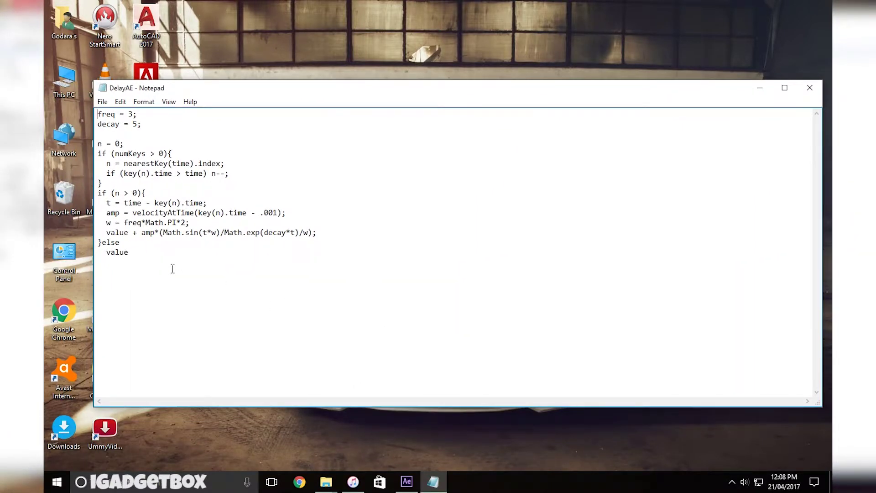
{"action": "key", "text": "ctrl+a"}
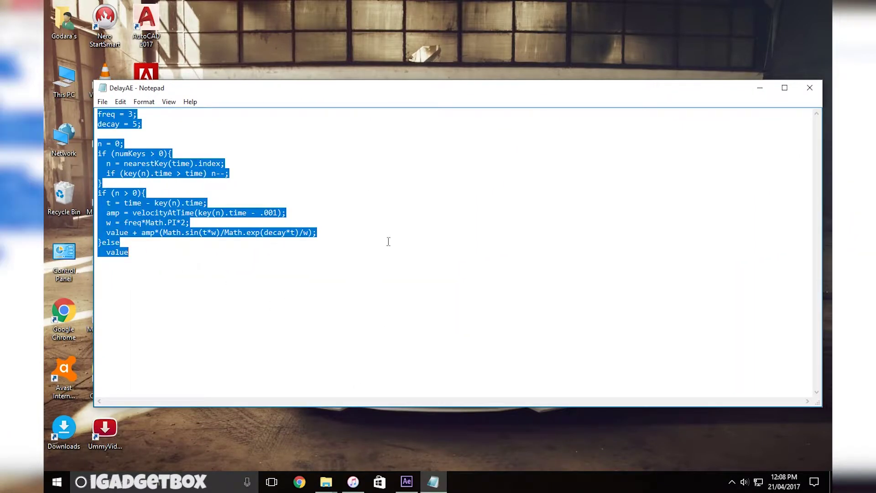
{"action": "left_click", "coordinate": [760, 87]}
{"action": "left_click", "coordinate": [417, 480]}
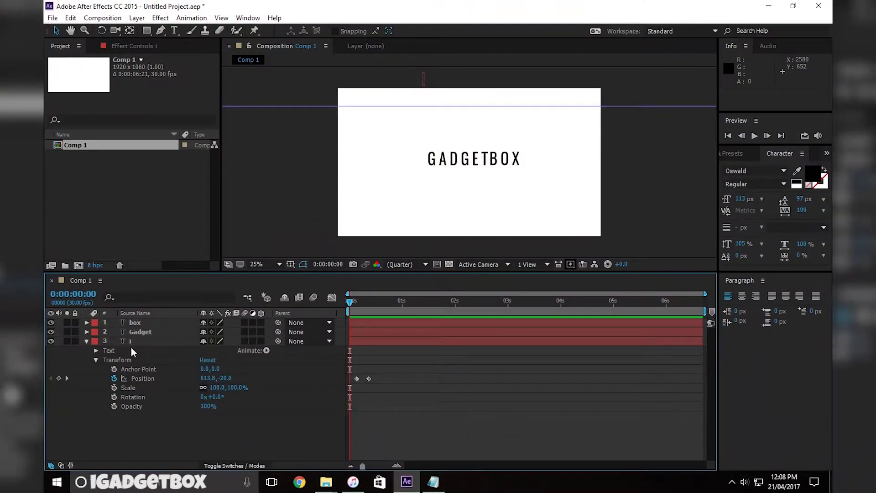
Step: Add an expression to the i layer's Position property and paste the copied DelayAE code into it
{"action": "left_click", "coordinate": [114, 378], "text": "alt"}
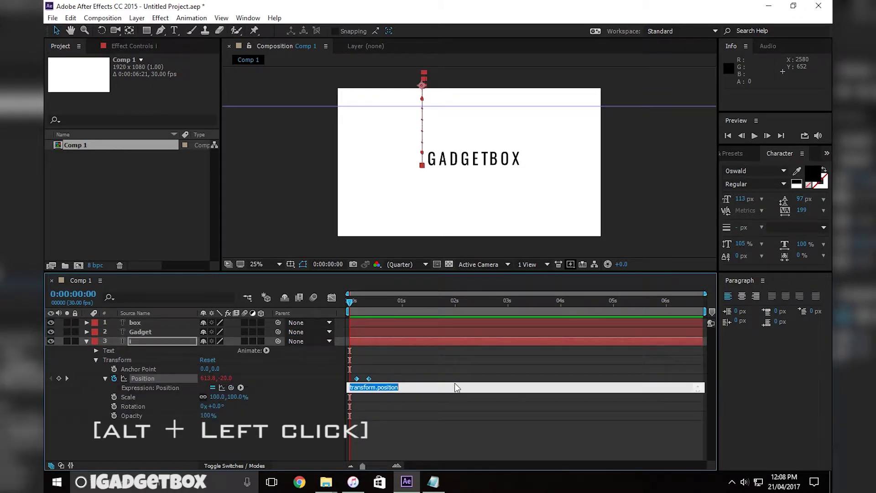
{"action": "type", "text": "value"}
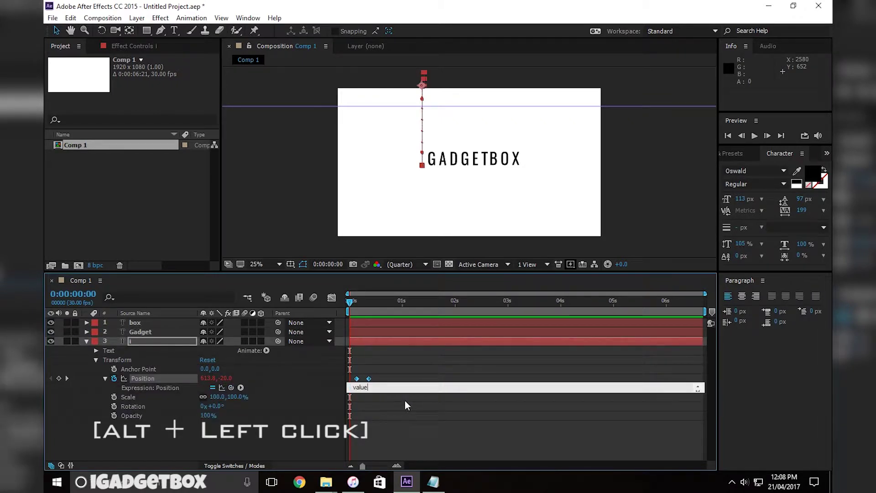
{"action": "left_click", "coordinate": [110, 379], "text": "alt"}
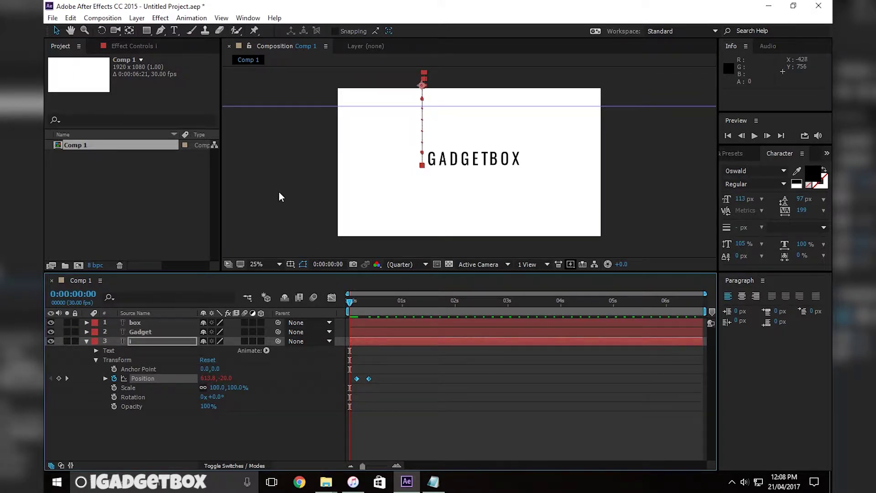
Step: Play back the i letter's drop with the expression applied and stop at the beginning of the timeline
{"action": "key", "text": "space"}
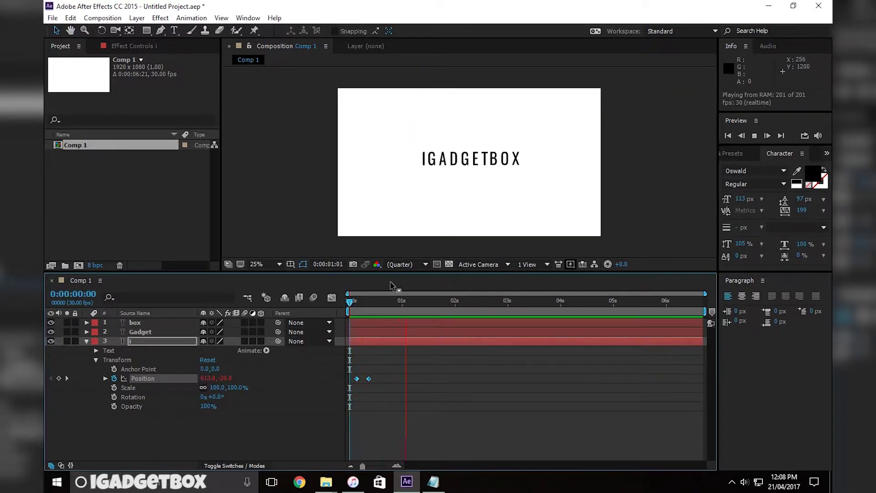
{"action": "key", "text": "space"}
{"action": "key", "text": "space"}
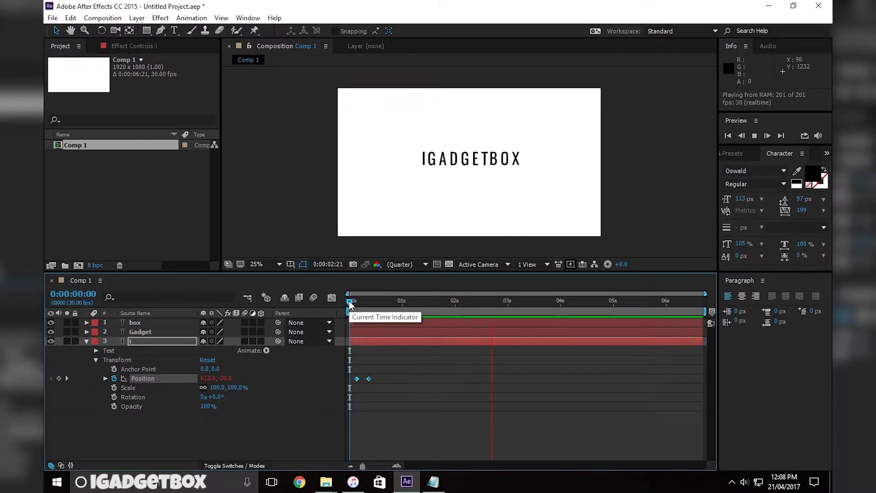
{"action": "left_click", "coordinate": [350, 301]}
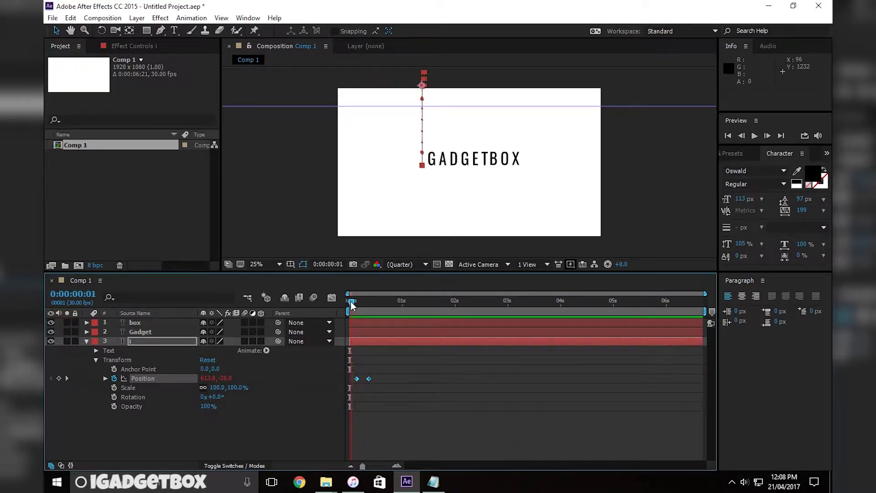
Step: Shift the i layer's two Position keyframes slightly later, placing the final one at 0:00:00:14, and preview the drop
{"action": "left_click", "coordinate": [273, 264]}
{"action": "left_click", "coordinate": [274, 276]}
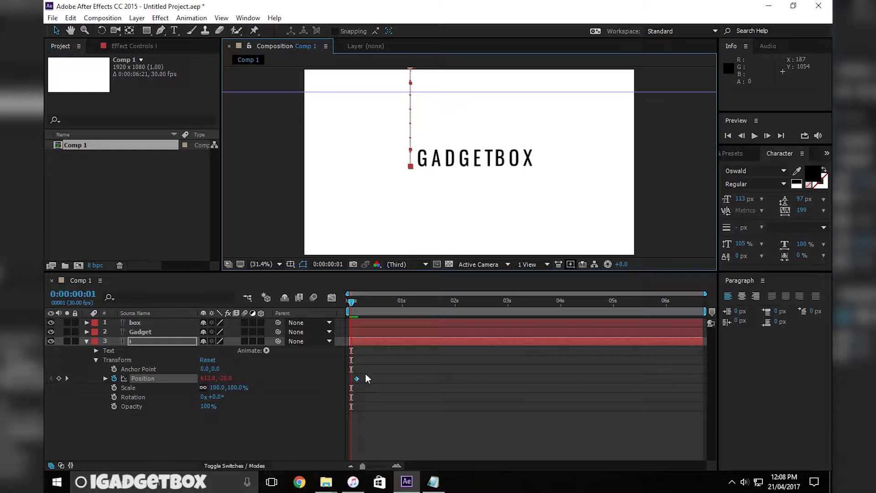
{"action": "left_click", "coordinate": [369, 379]}
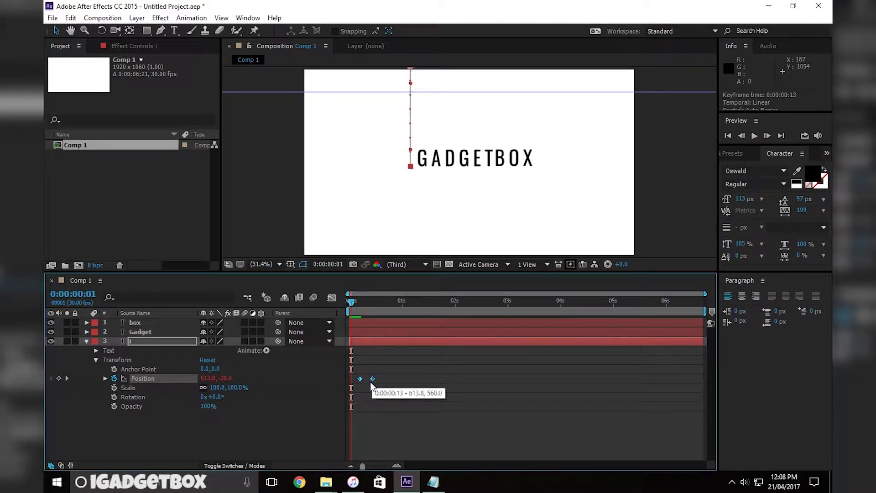
{"action": "left_click", "coordinate": [368, 382]}
{"action": "left_click", "coordinate": [373, 379]}
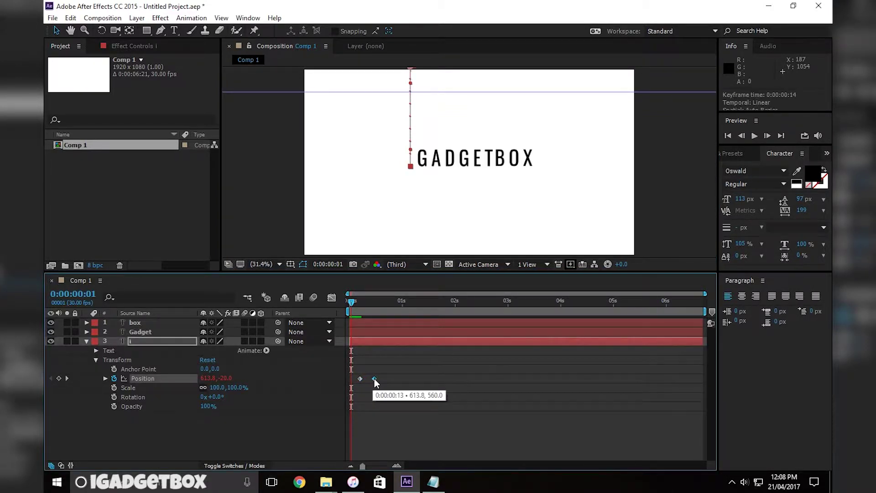
{"action": "left_click_drag", "start_coordinate": [354, 304], "coordinate": [349, 303]}
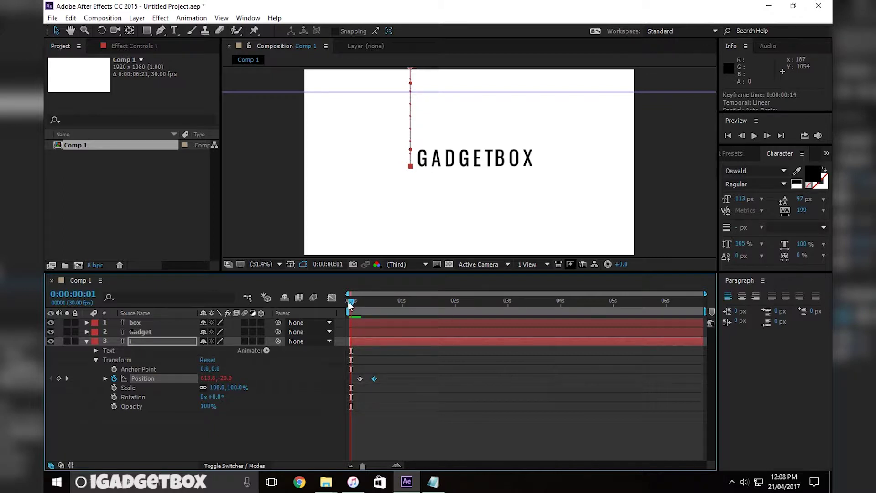
{"action": "key", "text": "space"}
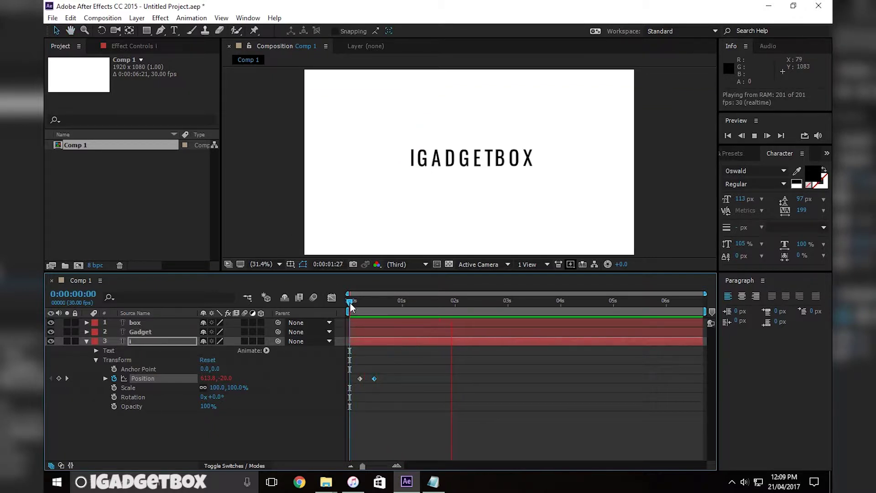
Step: Stagger the text layers in time, starting Gadget at about 0:00:01:07 and box at about 0:00:01:19
{"action": "left_click_drag", "start_coordinate": [349, 304], "coordinate": [481, 318]}
{"action": "left_click", "coordinate": [424, 323]}
{"action": "mouse_move", "coordinate": [417, 332]}
{"action": "left_mouse_down"}
{"action": "mouse_move", "coordinate": [410, 331]}
{"action": "mouse_move", "coordinate": [420, 331]}
{"action": "left_mouse_up"}
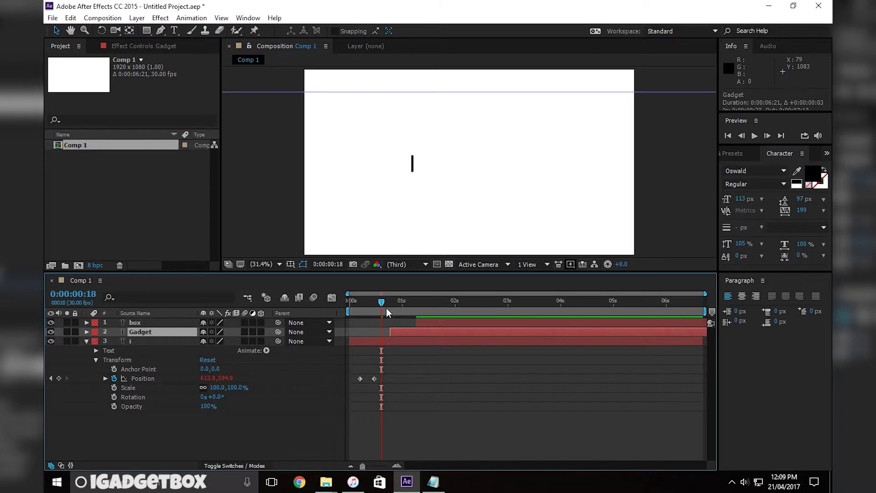
{"action": "key", "text": "i"}
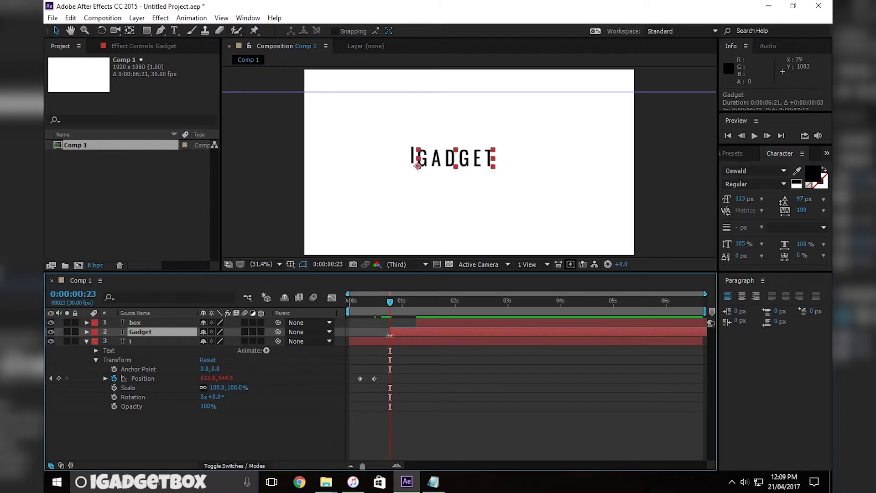
{"action": "left_click_drag", "start_coordinate": [415, 332], "coordinate": [459, 318]}
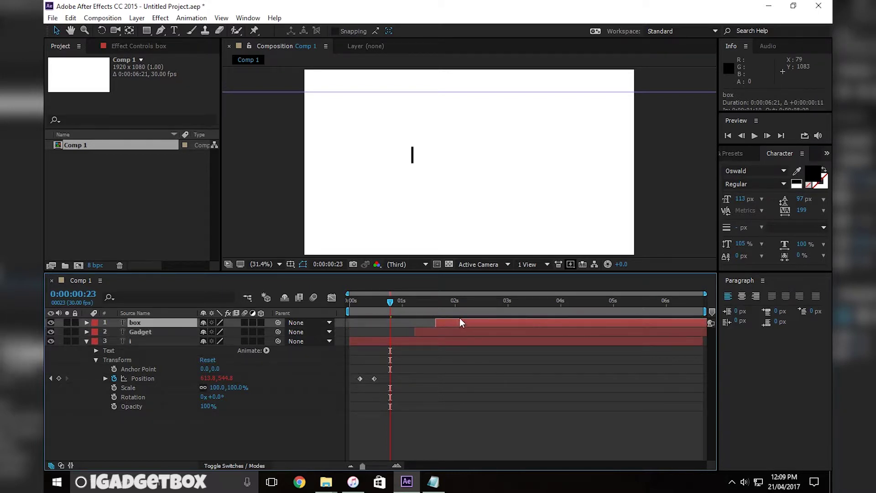
Step: Step through the end of the i letter's bounce and retime Gadget to start at 0:00:01:09 and box at about 0:00:02:00
{"action": "key", "text": "ctrl+Right"}
{"action": "key", "text": "ctrl+Right"}
{"action": "key", "text": "ctrl+Right"}
{"action": "key", "text": "ctrl+Right"}
{"action": "key", "text": "ctrl+Right"}
{"action": "key", "text": "ctrl+Right"}
{"action": "key", "text": "ctrl+Right"}
{"action": "key", "text": "ctrl+Right"}
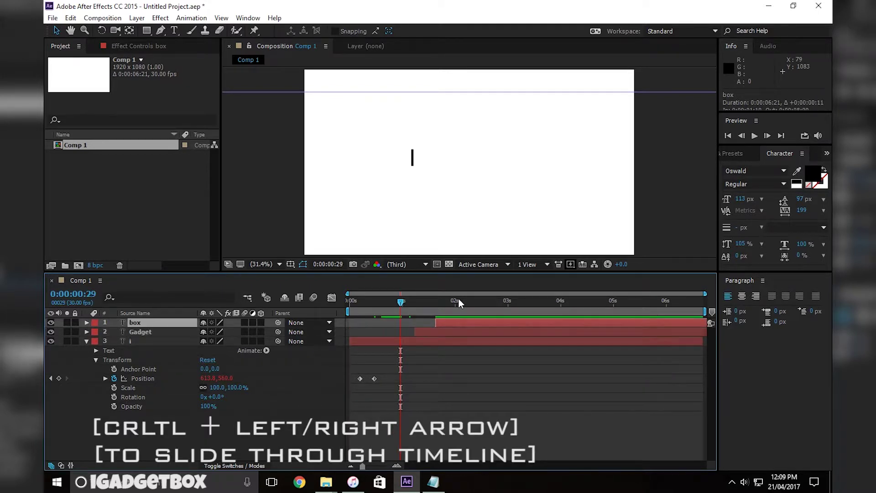
{"action": "key", "text": "ctrl+Right"}
{"action": "key", "text": "ctrl+Right"}
{"action": "key", "text": "ctrl+Right"}
{"action": "key", "text": "ctrl+Right"}
{"action": "key", "text": "ctrl+Right"}
{"action": "key", "text": "ctrl+Right"}
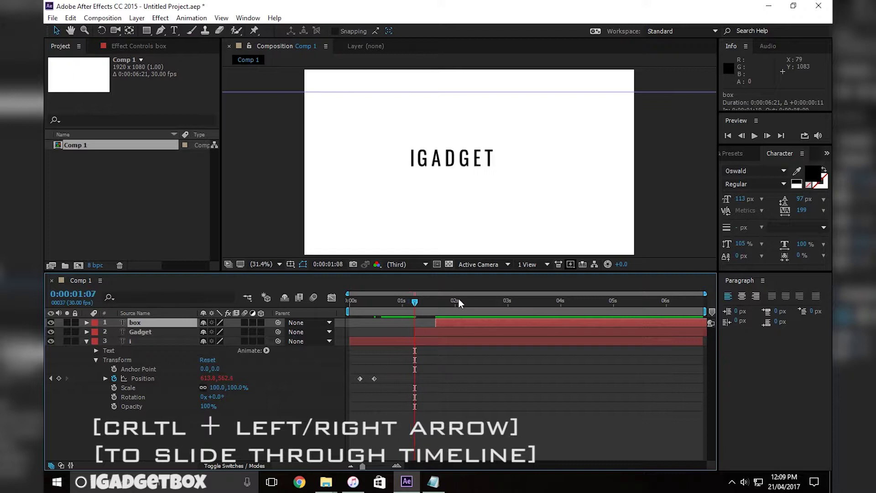
{"action": "key", "text": "ctrl+Left"}
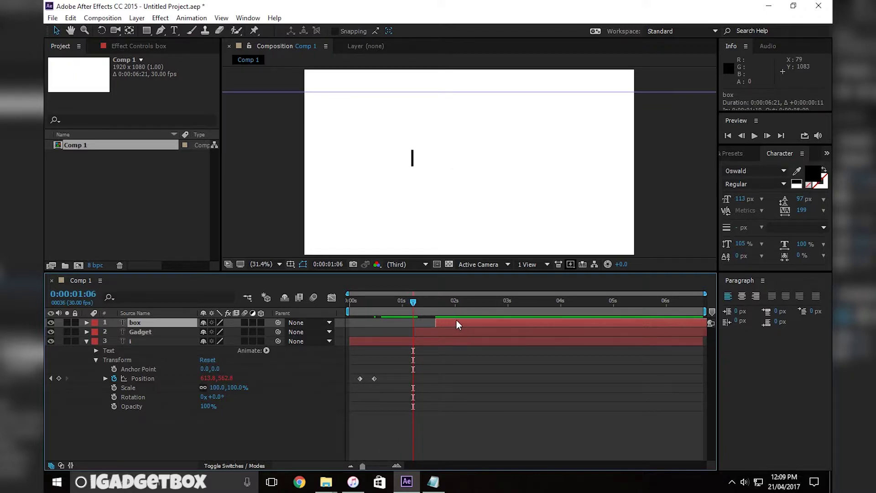
{"action": "left_click_drag", "start_coordinate": [456, 320], "coordinate": [434, 329]}
{"action": "key", "text": "ctrl+Right"}
{"action": "key", "text": "ctrl+Right"}
{"action": "key", "text": "ctrl+Right"}
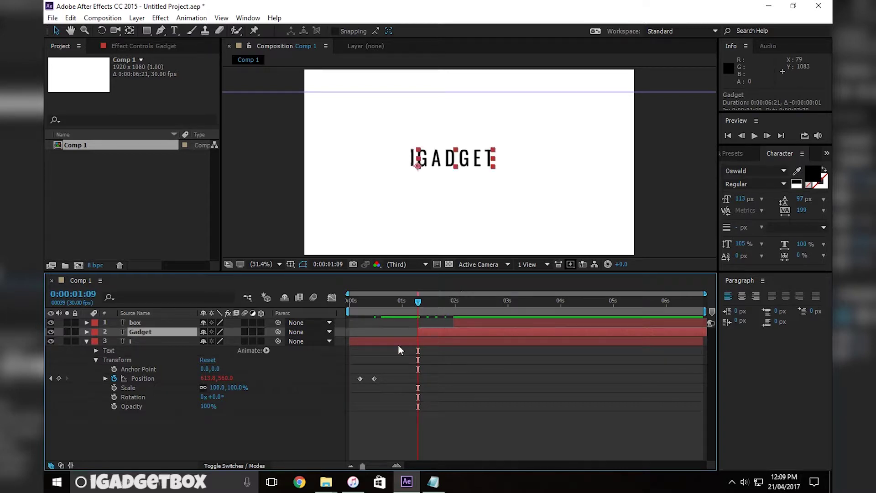
Step: Collapse the i layer's properties and create a white solid layer at the composition size of 1920 x 1080 px
{"action": "left_click", "coordinate": [85, 341]}
{"action": "right_click", "coordinate": [108, 386]}
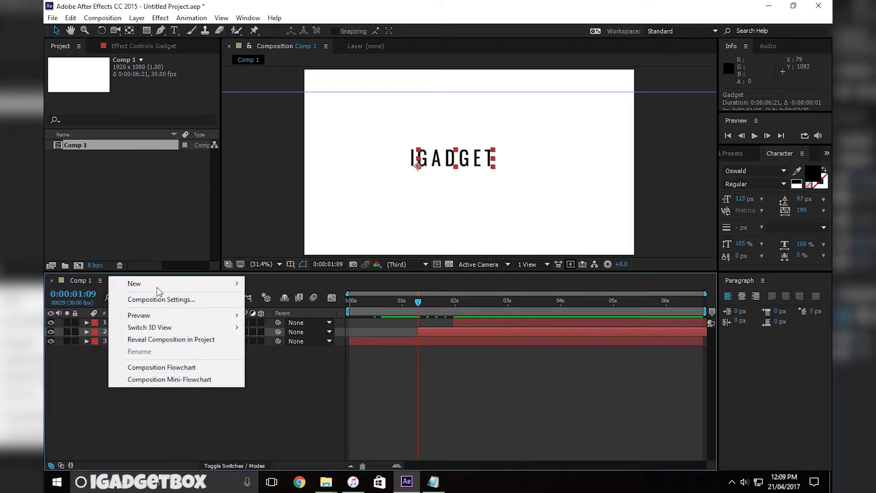
{"action": "mouse_move", "coordinate": [158, 286]}
{"action": "left_click", "coordinate": [292, 310]}
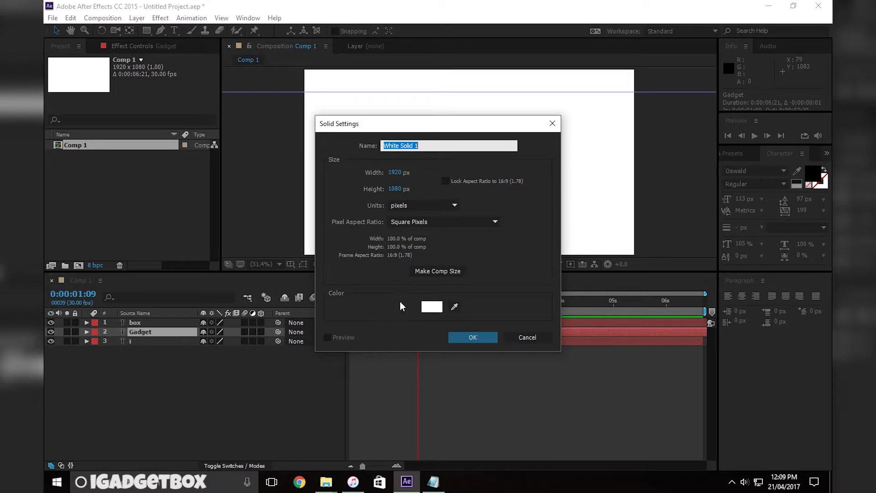
{"action": "left_click", "coordinate": [477, 338]}
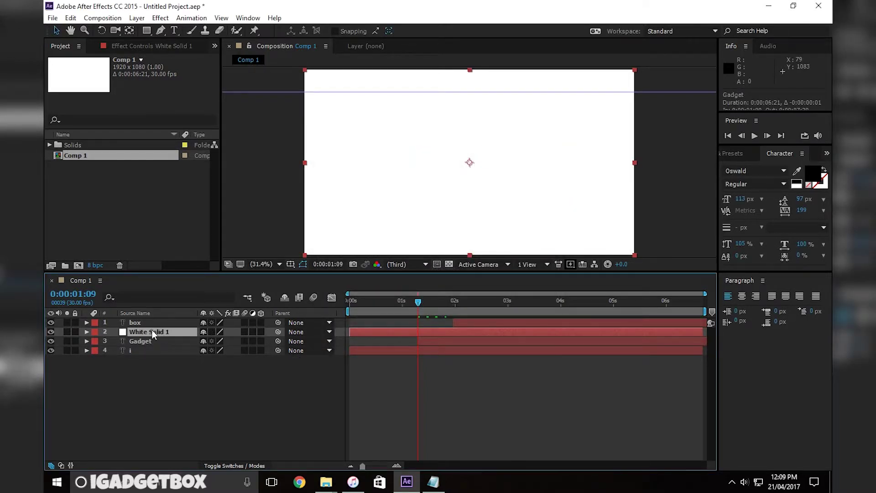
Step: Reorder the layers as i, white solid, Gadget, box, and hide the white solid
{"action": "mouse_move", "coordinate": [152, 330]}
{"action": "left_mouse_down"}
{"action": "mouse_move", "coordinate": [145, 357]}
{"action": "mouse_move", "coordinate": [147, 319]}
{"action": "mouse_move", "coordinate": [145, 345]}
{"action": "mouse_move", "coordinate": [145, 331]}
{"action": "left_mouse_up"}
{"action": "left_click", "coordinate": [137, 350]}
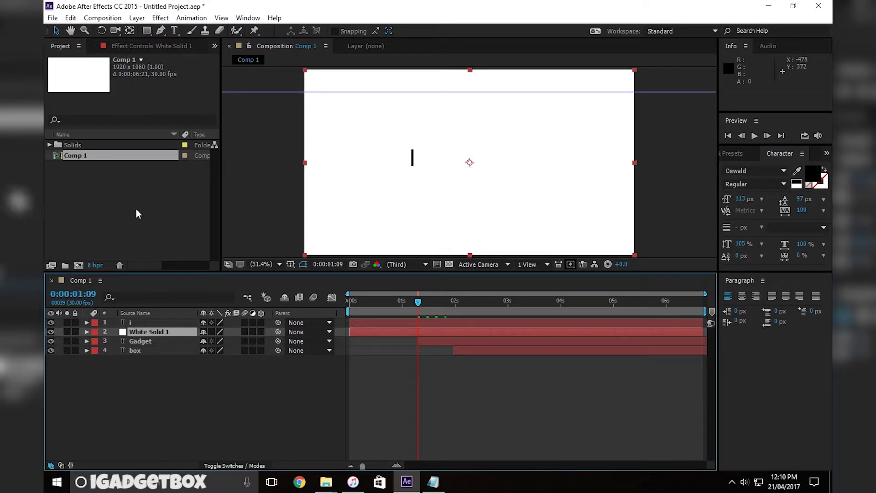
{"action": "left_click", "coordinate": [51, 332]}
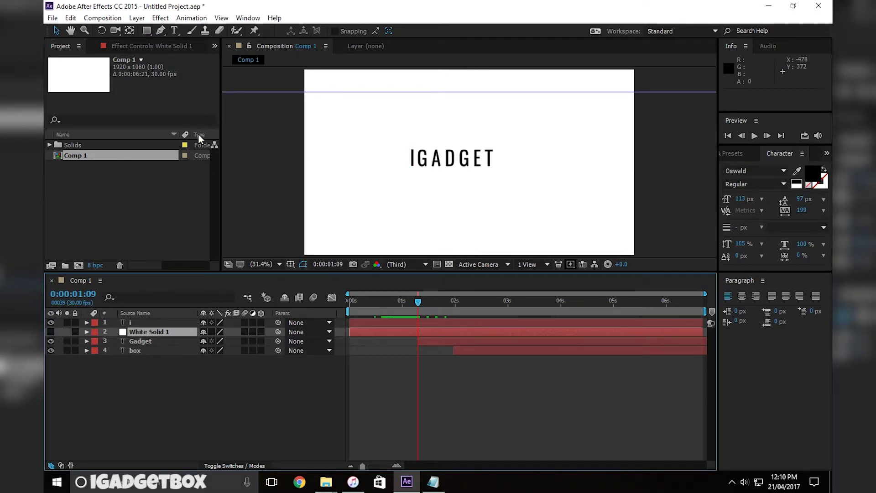
Step: Draw a rectangular mask about 463 x 169 px on the white solid, just above the GADGET text
{"action": "left_click", "coordinate": [146, 30]}
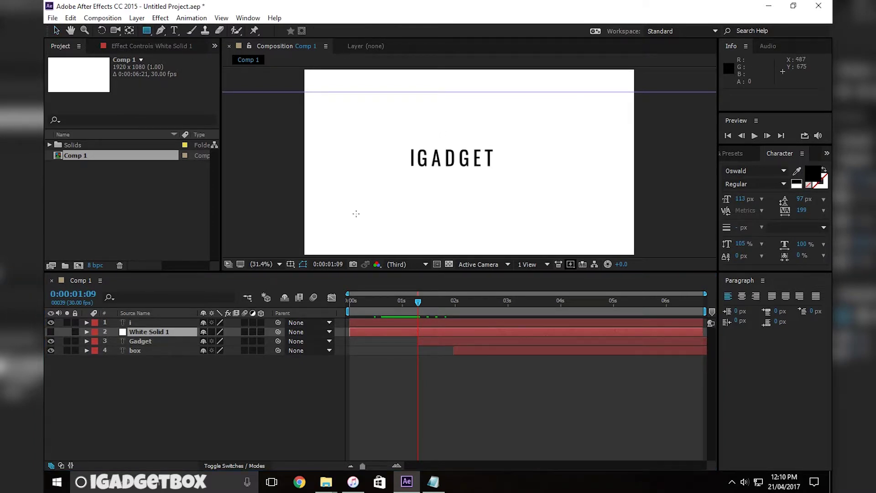
{"action": "scroll", "coordinate": [439, 167], "scroll_direction": "up", "scroll_amount": 5}
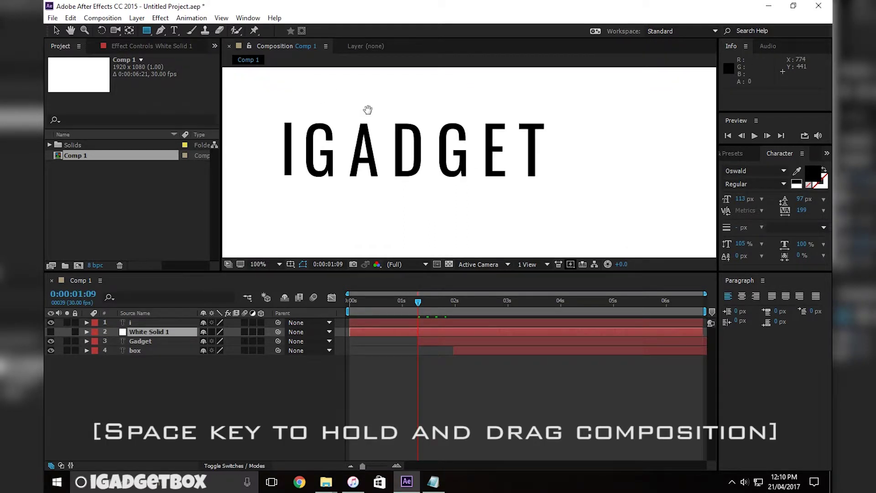
{"action": "left_click_drag", "start_coordinate": [374, 119], "coordinate": [398, 158]}
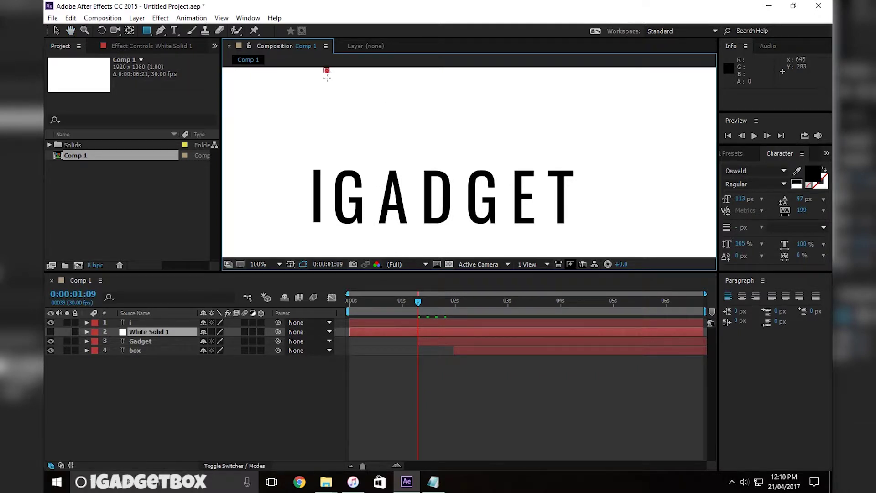
{"action": "left_click_drag", "start_coordinate": [327, 76], "coordinate": [580, 163]}
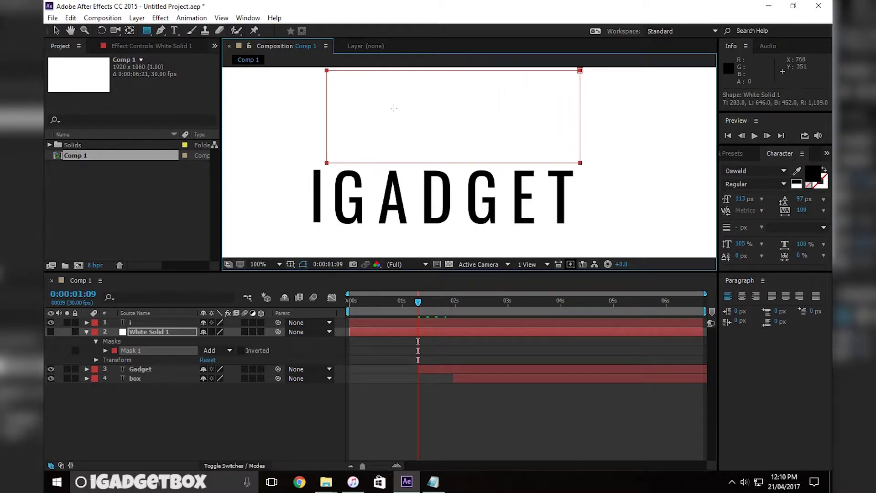
{"action": "left_click", "coordinate": [105, 351]}
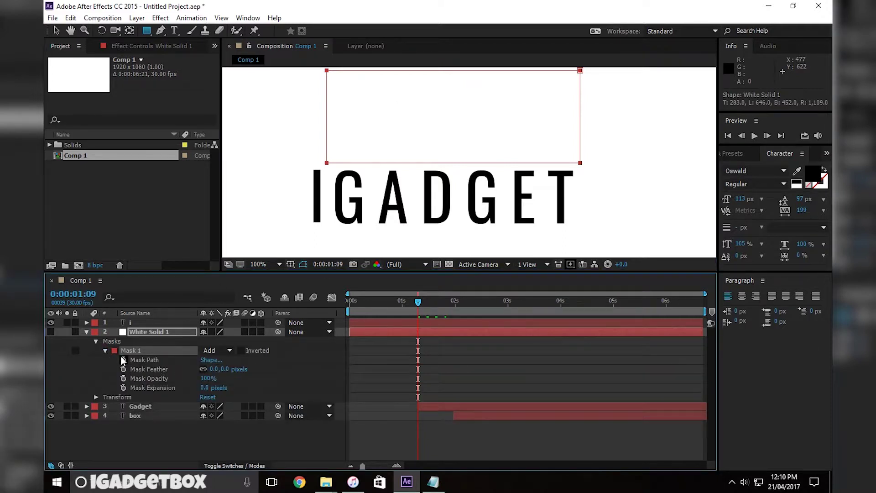
{"action": "left_click", "coordinate": [105, 351]}
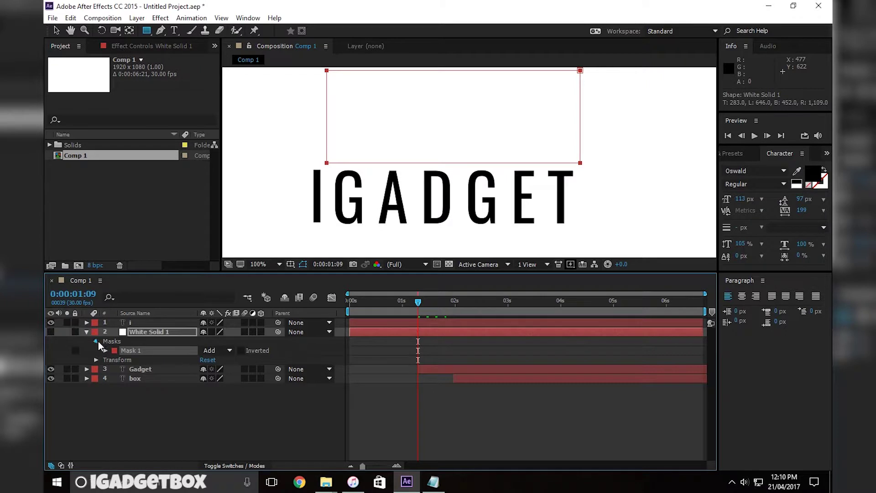
{"action": "left_click", "coordinate": [96, 341]}
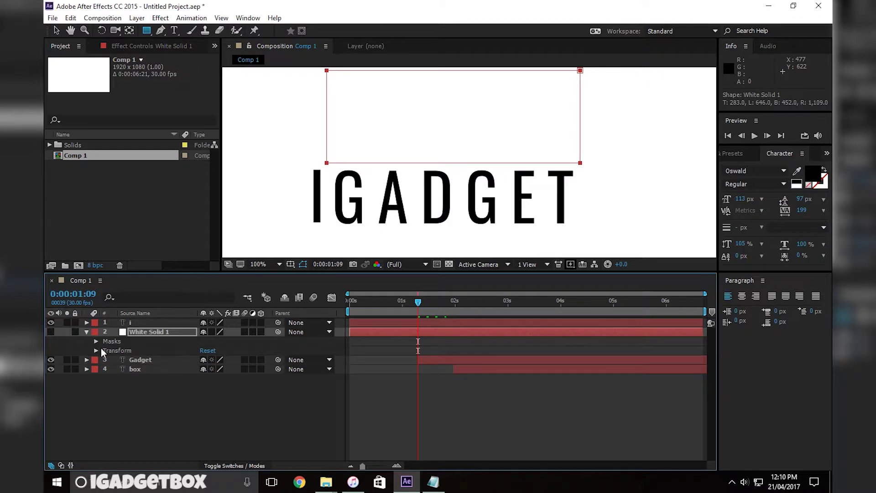
Step: Raise the Gadget layer into the masked area by setting its Position Y value to 442.8
{"action": "left_click", "coordinate": [83, 360]}
{"action": "left_click", "coordinate": [96, 379]}
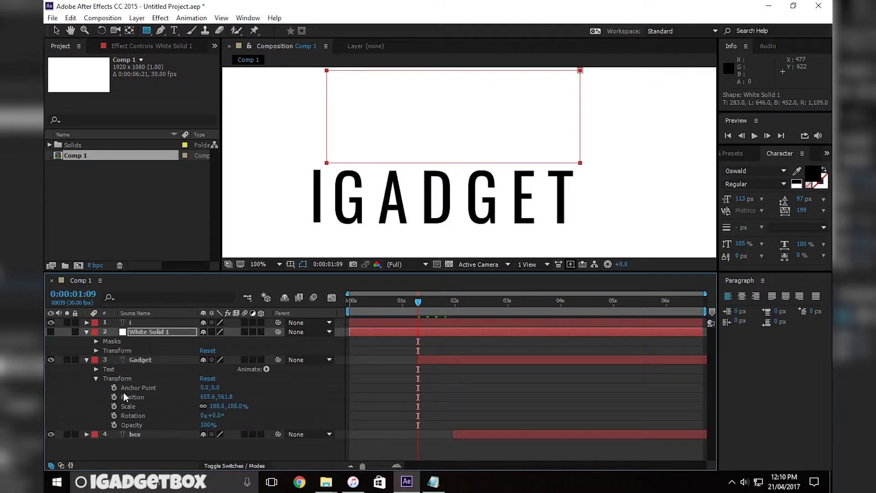
{"action": "left_click_drag", "start_coordinate": [226, 397], "coordinate": [164, 392]}
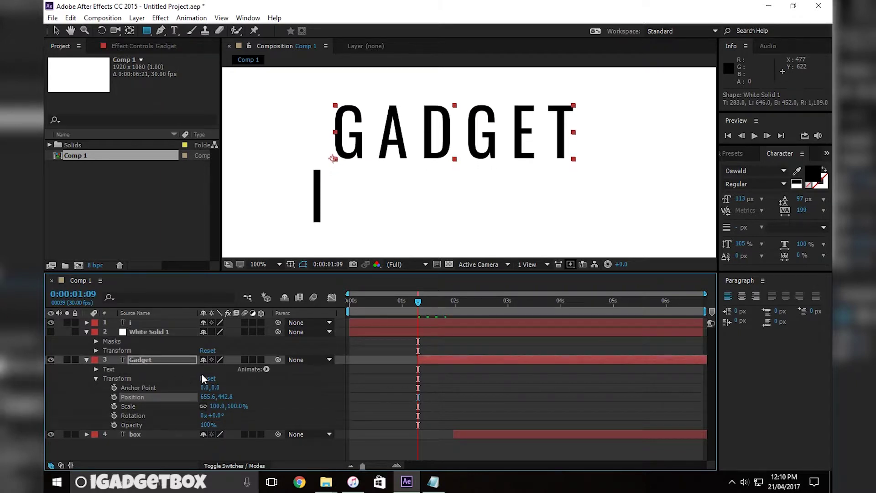
Step: Show the track matte options and set Gadget's matte to Alpha Inverted Matte "White Solid 1"
{"action": "left_click", "coordinate": [311, 360]}
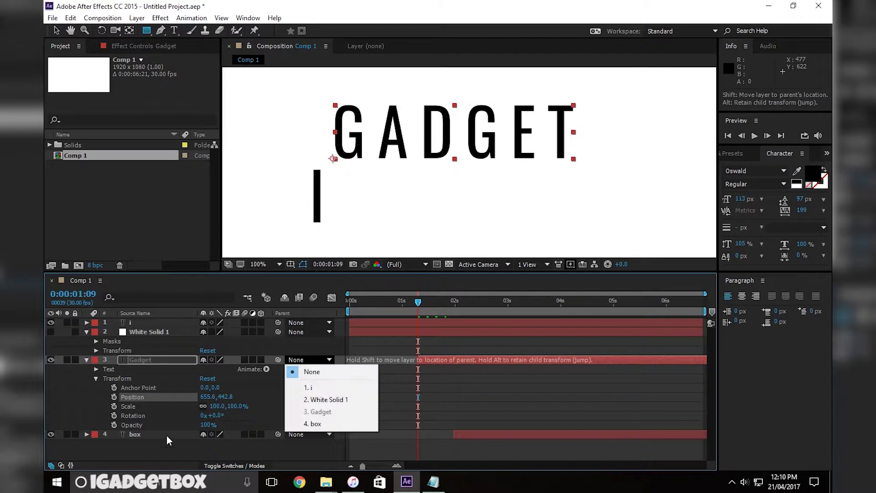
{"action": "left_click", "coordinate": [60, 463]}
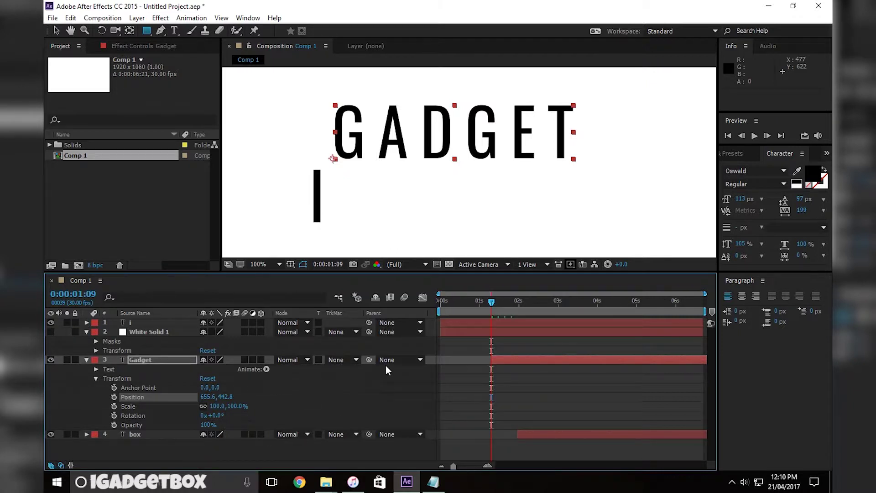
{"action": "left_click", "coordinate": [340, 360]}
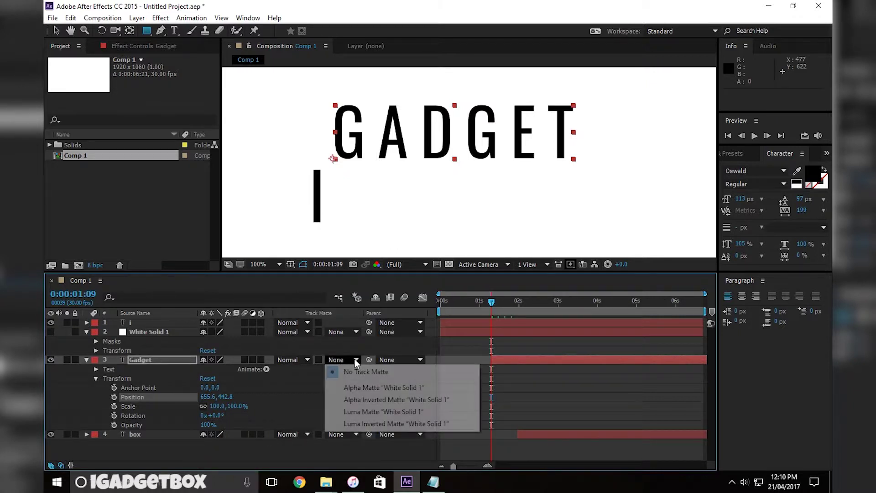
{"action": "left_click", "coordinate": [358, 399]}
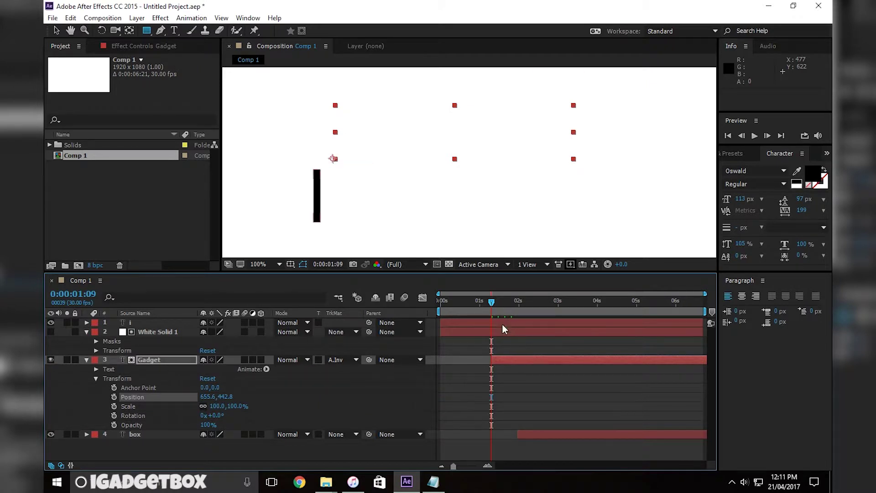
Step: Keyframe Gadget's drop by keying its current Position at 0:00:01:09 and setting Position Y to 560 at 0:00:01:18
{"action": "left_click", "coordinate": [114, 397]}
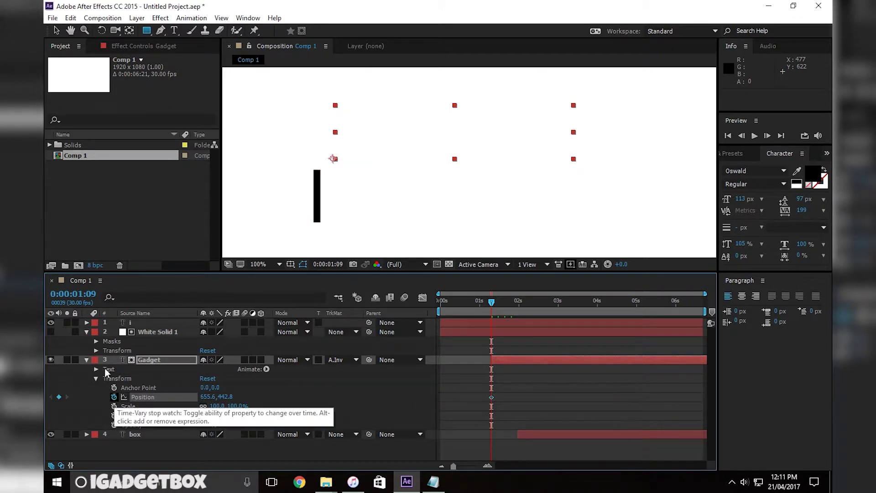
{"action": "left_click", "coordinate": [87, 332]}
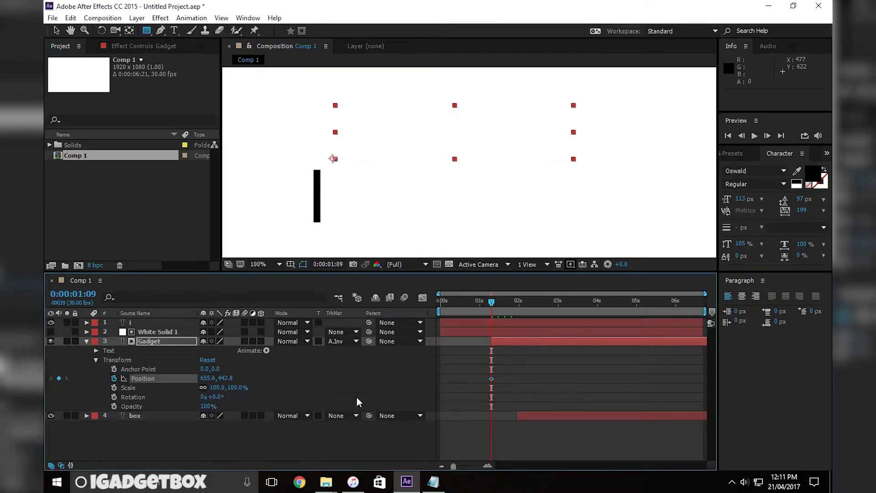
{"action": "left_click", "coordinate": [52, 465]}
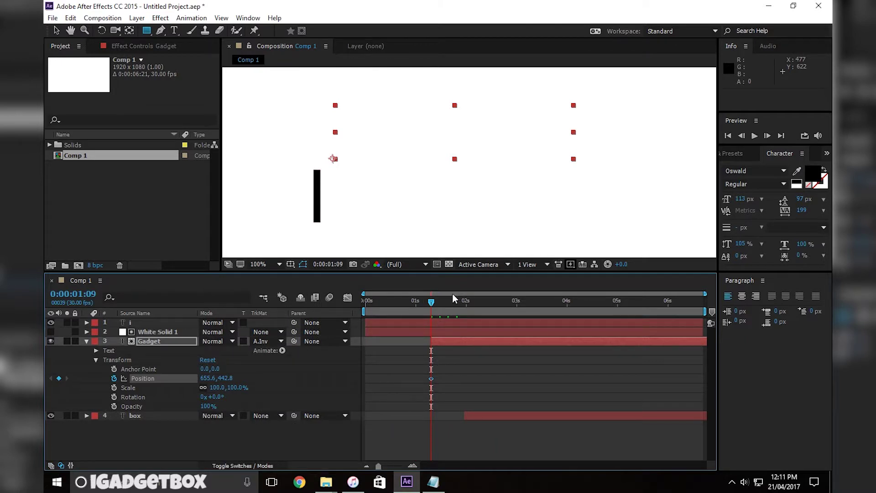
{"action": "left_click_drag", "start_coordinate": [431, 303], "coordinate": [446, 305]}
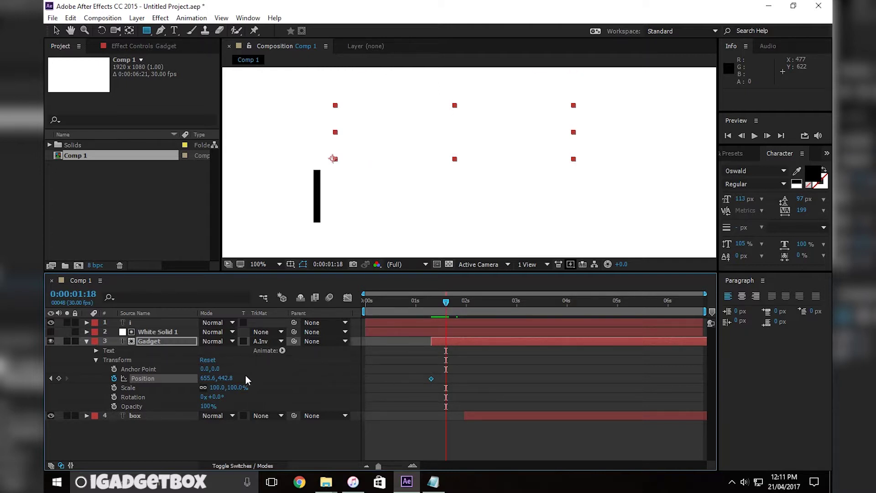
{"action": "left_click", "coordinate": [226, 378]}
{"action": "type", "text": "560"}
{"action": "left_click", "coordinate": [269, 440]}
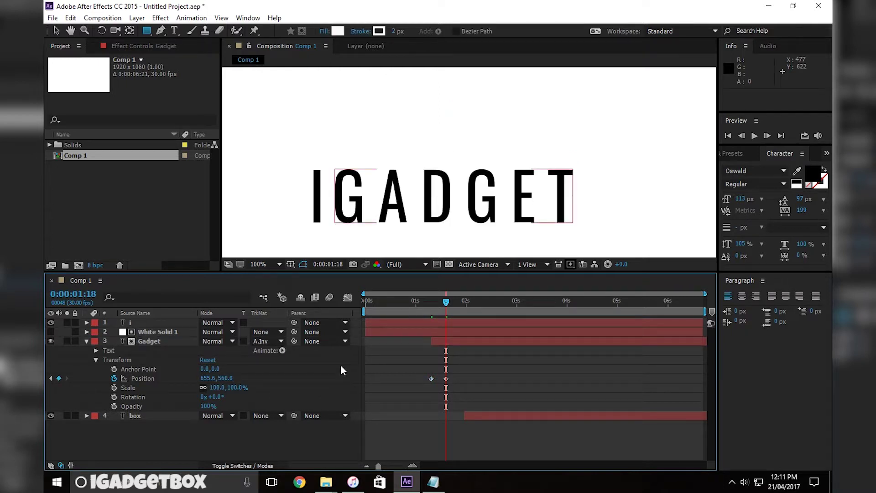
Step: Add an expression to Gadget's Position, paste the copied bounce code into it, and preview the drop
{"action": "left_click", "coordinate": [115, 379], "text": "alt"}
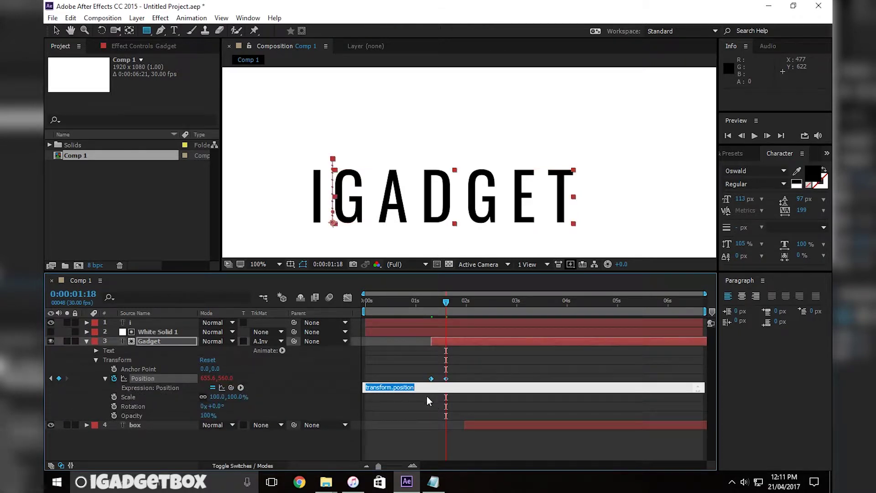
{"action": "type", "text": "value"}
{"action": "left_click", "coordinate": [228, 448]}
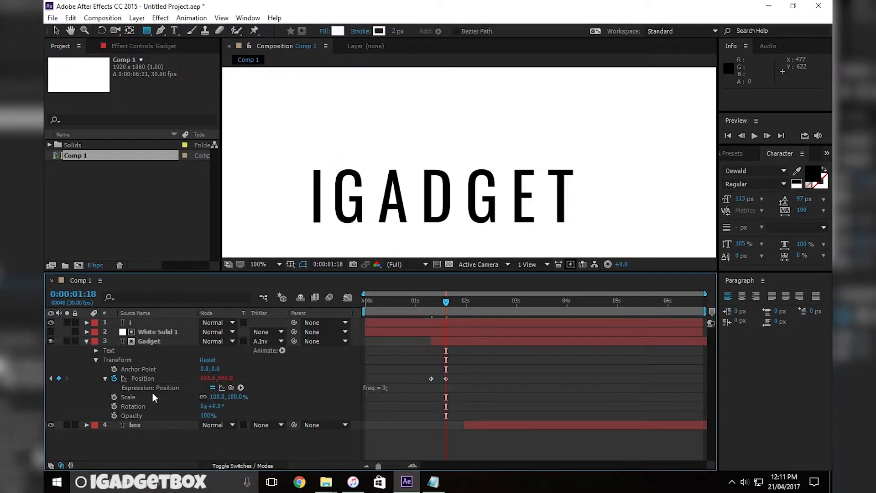
{"action": "left_click", "coordinate": [105, 378]}
{"action": "left_click_drag", "start_coordinate": [446, 303], "coordinate": [427, 301]}
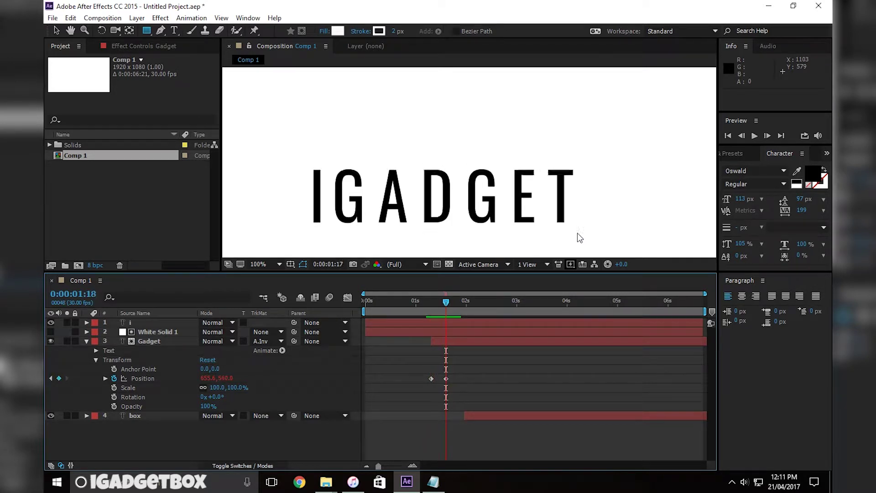
{"action": "key", "text": "space"}
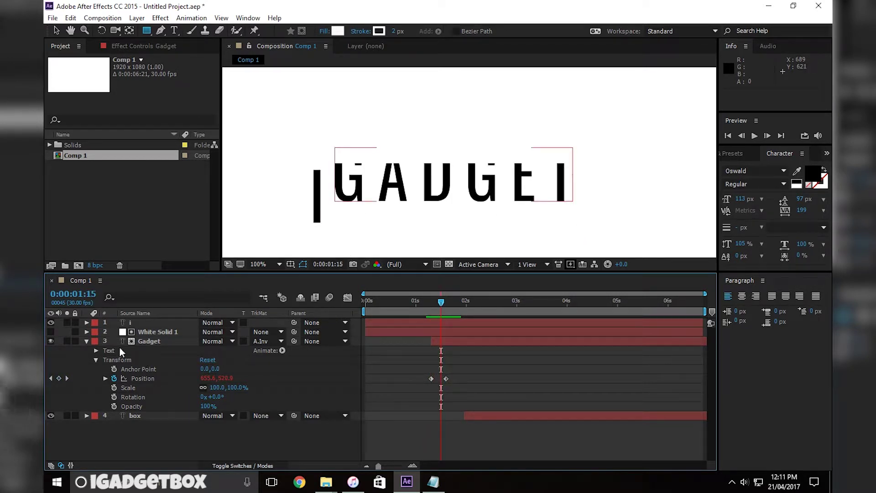
Step: Set the feather of the white solid's mask to 3 pixels and collapse the solid's properties
{"action": "left_click", "coordinate": [87, 331]}
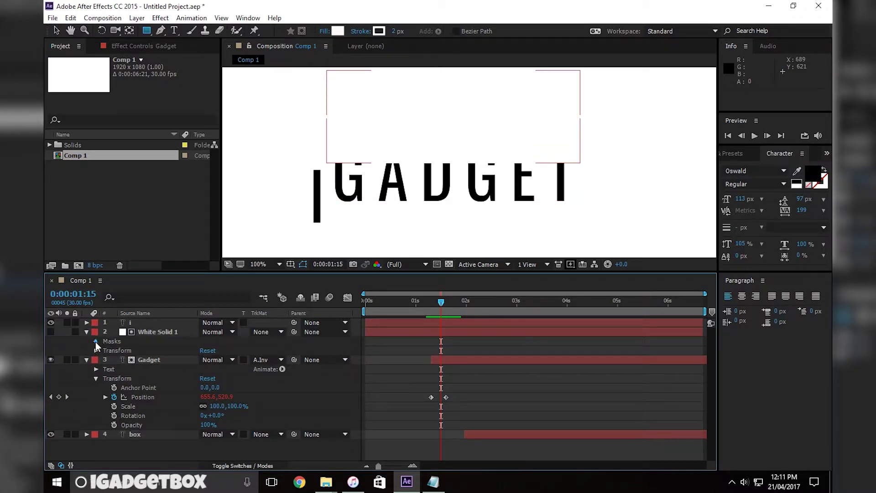
{"action": "left_click", "coordinate": [95, 341]}
{"action": "left_click", "coordinate": [105, 351]}
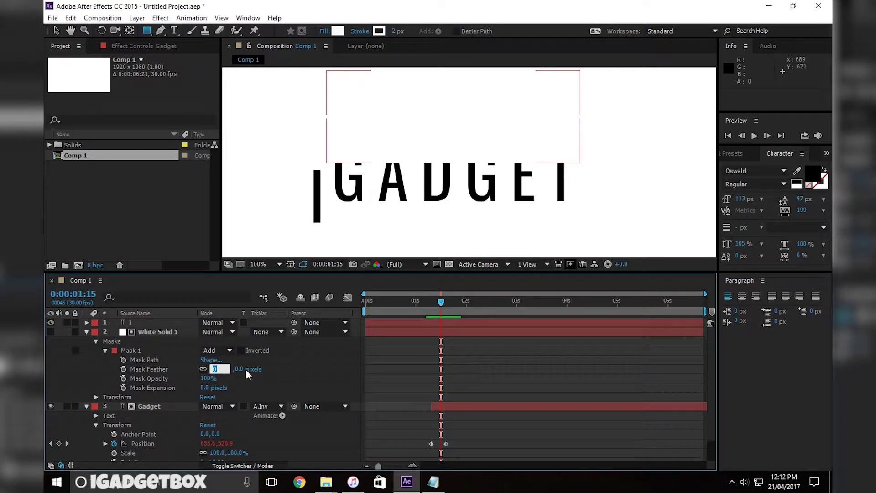
{"action": "type", "text": "3"}
{"action": "key", "text": "Return"}
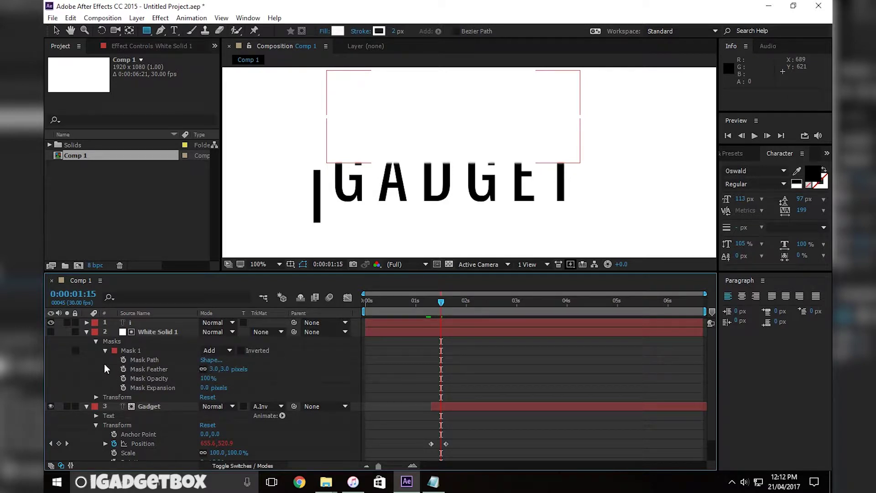
{"action": "left_click", "coordinate": [95, 342]}
{"action": "left_click", "coordinate": [87, 332]}
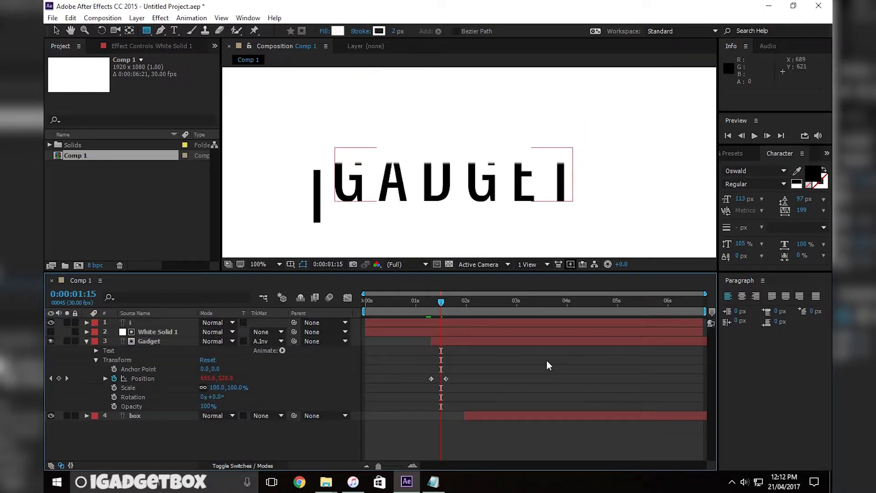
Step: Step frame by frame through Gadget's drop around 0:00:01:08 to 0:00:01:15, and back to the start of the composition
{"action": "key", "text": "Page_Up"}
{"action": "key", "text": "Page_Up"}
{"action": "key", "text": "Page_Up"}
{"action": "key", "text": "Page_Up"}
{"action": "key", "text": "Page_Up"}
{"action": "key", "text": "Page_Up"}
{"action": "key", "text": "Page_Up"}
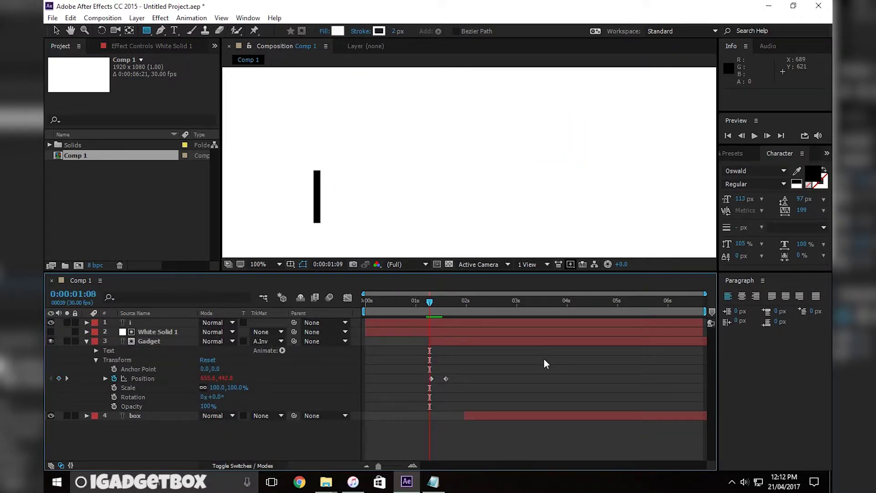
{"action": "key", "text": "Page_Down"}
{"action": "key", "text": "Page_Down"}
{"action": "key", "text": "Page_Down"}
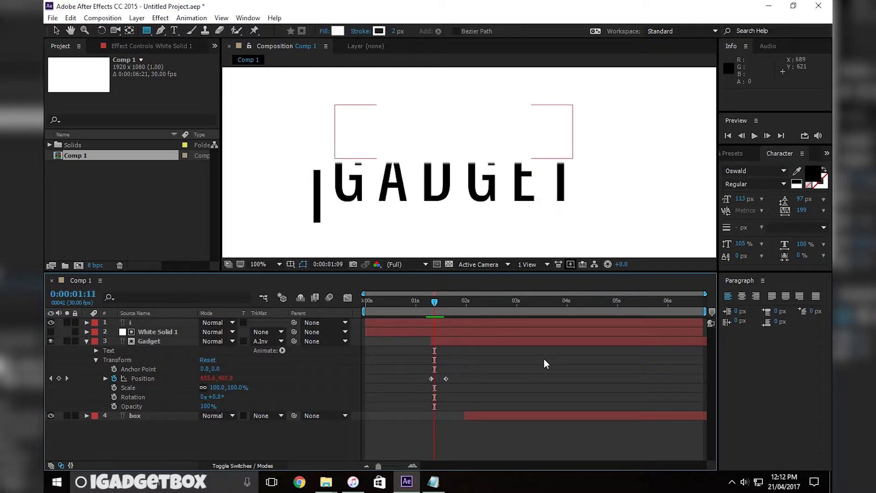
{"action": "key", "text": "Page_Up"}
{"action": "key", "text": "Page_Up"}
{"action": "key", "text": "Page_Up"}
{"action": "key", "text": "Page_Up"}
{"action": "key", "text": "Page_Up"}
{"action": "key", "text": "Page_Up"}
{"action": "key", "text": "Page_Up"}
{"action": "key", "text": "Page_Up"}
{"action": "key", "text": "Page_Up"}
{"action": "key", "text": "Page_Up"}
{"action": "key", "text": "Page_Up"}
{"action": "key", "text": "Page_Up"}
{"action": "key", "text": "Page_Up"}
{"action": "key", "text": "Page_Up"}
{"action": "key", "text": "Page_Up"}
{"action": "key", "text": "Page_Up"}
{"action": "key", "text": "Page_Up"}
{"action": "key", "text": "Page_Up"}
{"action": "key", "text": "Page_Up"}
{"action": "key", "text": "Page_Up"}
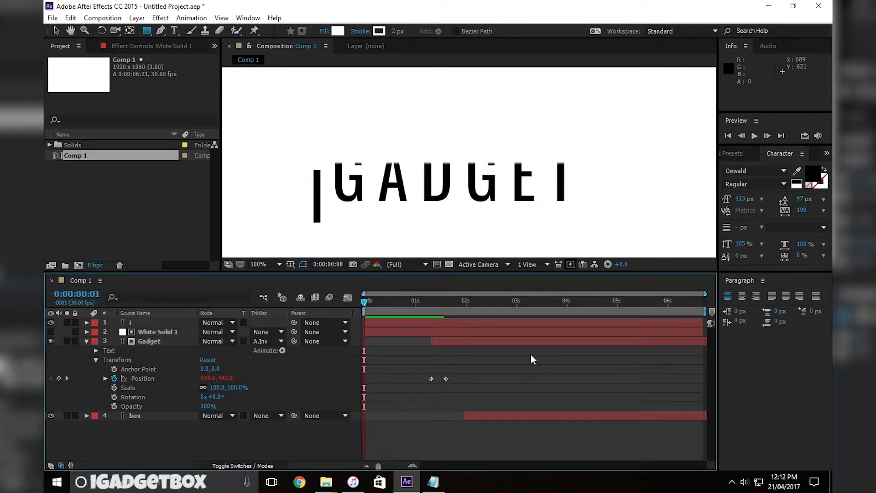
{"action": "key", "text": "Page_Up"}
{"action": "key", "text": "Page_Up"}
{"action": "key", "text": "Page_Up"}
{"action": "key", "text": "Page_Up"}
{"action": "key", "text": "Page_Up"}
{"action": "key", "text": "Page_Up"}
Step: Fit the whole composition in the viewer and preview the title animation from the beginning
{"action": "left_click", "coordinate": [266, 266]}
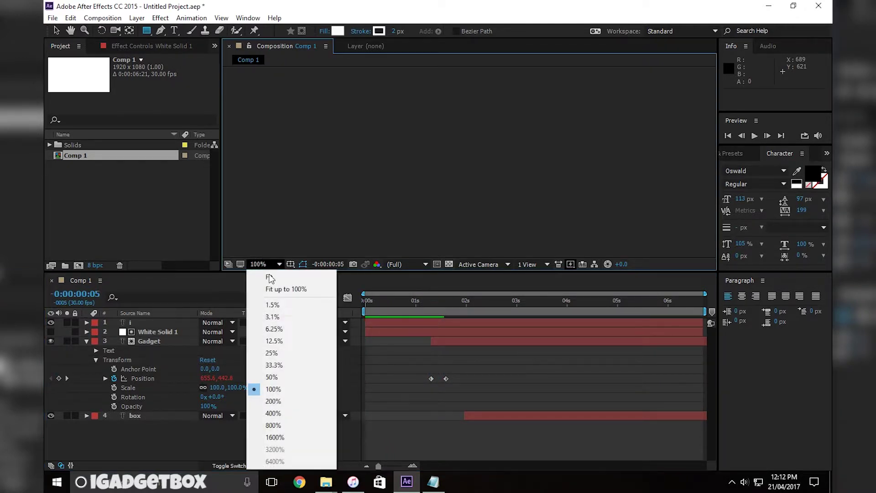
{"action": "left_click", "coordinate": [269, 273]}
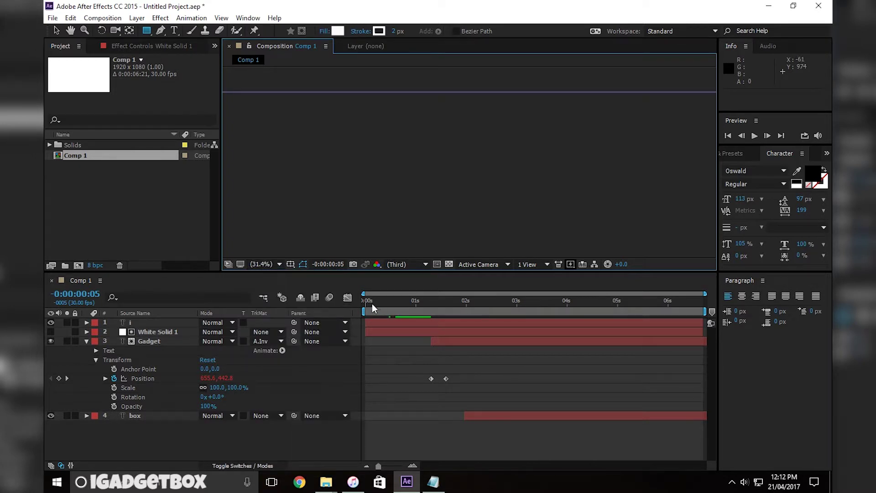
{"action": "key", "text": "Home"}
{"action": "key", "text": "space"}
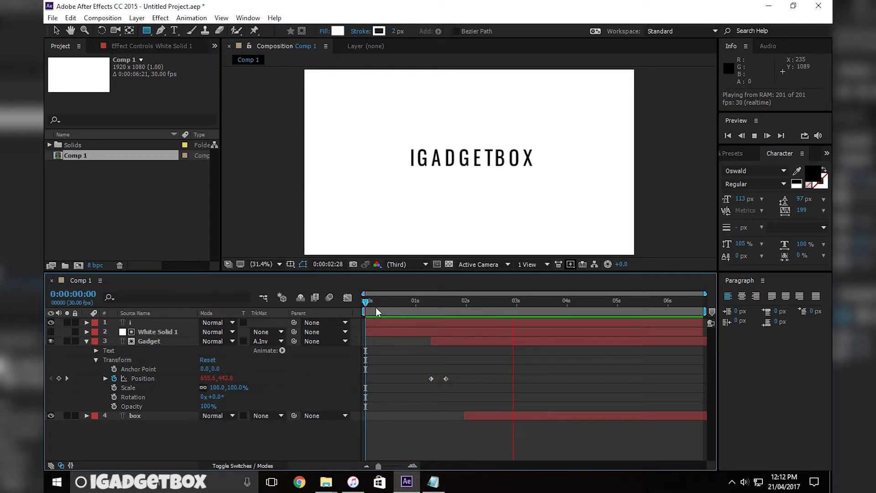
{"action": "left_click", "coordinate": [366, 302]}
{"action": "key", "text": "space"}
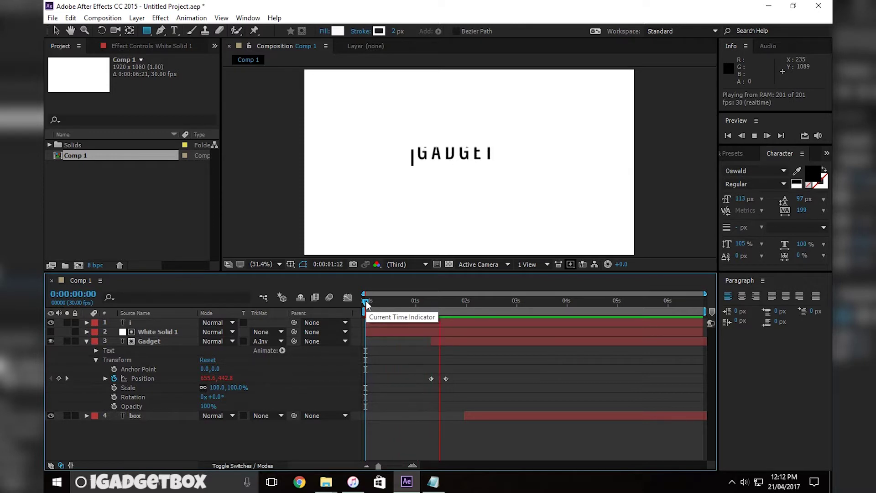
{"action": "key", "text": "space"}
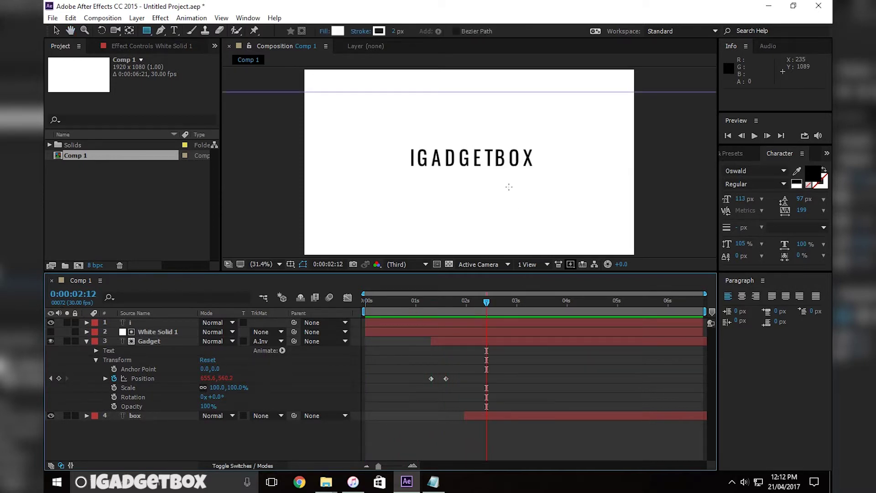
Step: Move the horizontal guide down to position 464 so it lines up with the top of the IGADGETBOX letters
{"action": "scroll", "coordinate": [479, 158], "scroll_direction": "down", "scroll_amount": 1}
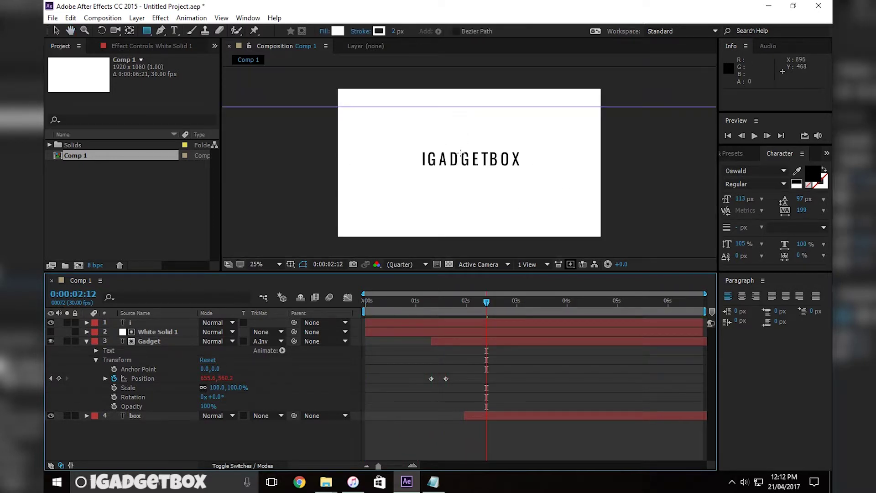
{"action": "left_click", "coordinate": [56, 30]}
{"action": "left_click_drag", "start_coordinate": [498, 108], "coordinate": [494, 151]}
{"action": "key", "text": "period"}
{"action": "key", "text": "period"}
{"action": "key", "text": "period"}
{"action": "key", "text": "period"}
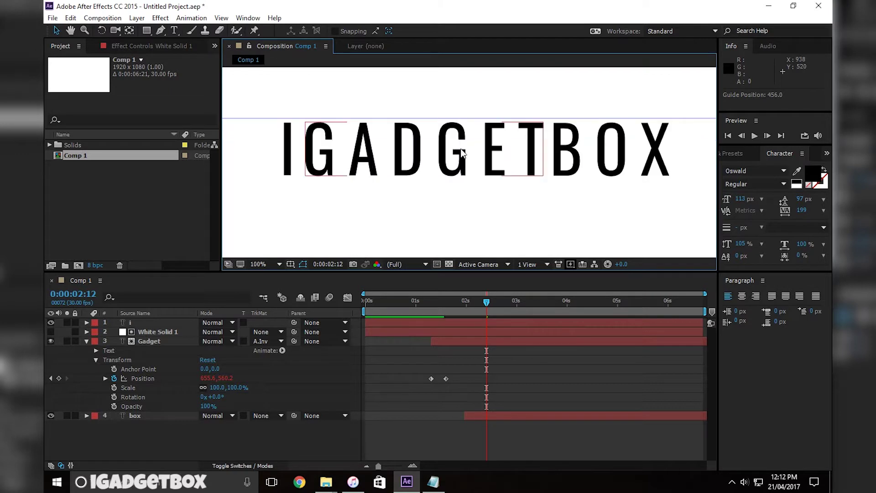
{"action": "left_click_drag", "start_coordinate": [471, 118], "coordinate": [470, 123]}
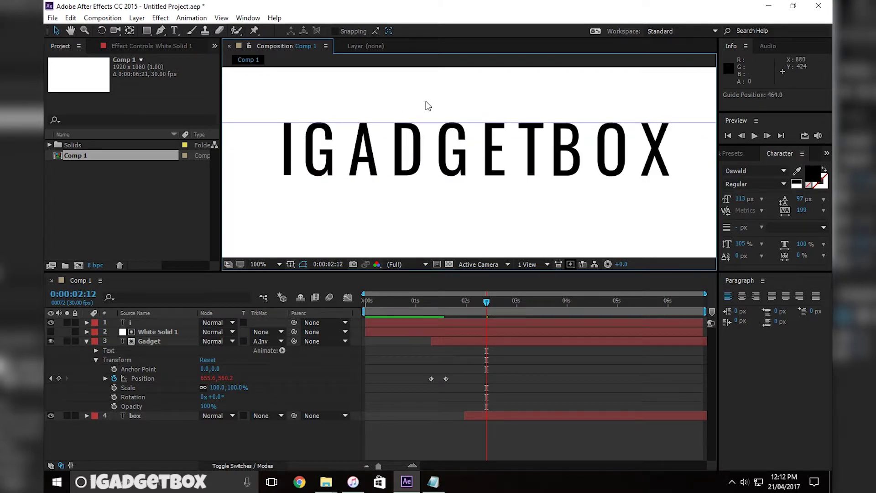
{"action": "key", "text": "comma"}
{"action": "key", "text": "comma"}
{"action": "left_click", "coordinate": [260, 268]}
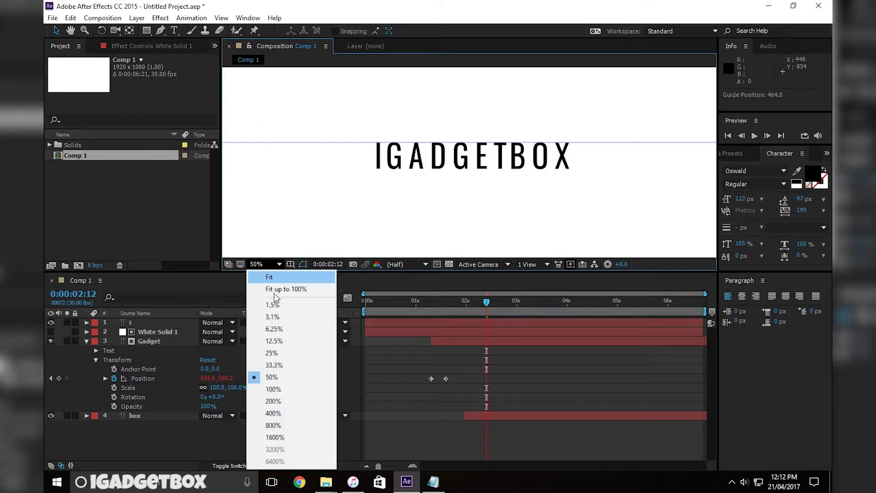
{"action": "left_click", "coordinate": [291, 278]}
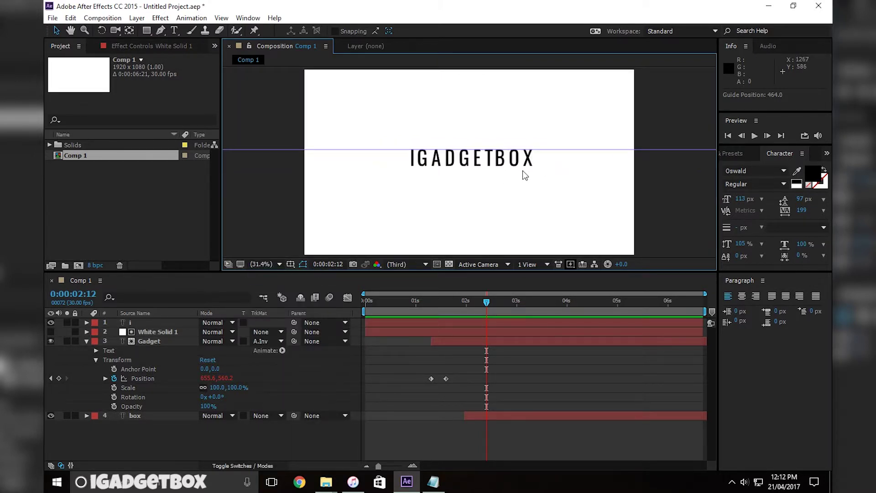
Step: Create a 1920 x 1080 px white solid named White Solid 2 and place it directly above the box layer
{"action": "left_click", "coordinate": [87, 341]}
{"action": "right_click", "coordinate": [97, 381]}
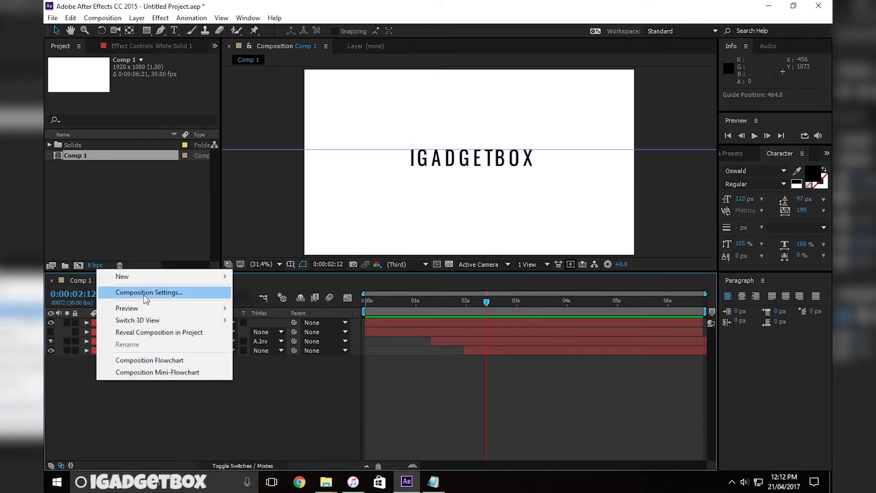
{"action": "mouse_move", "coordinate": [183, 277]}
{"action": "left_click", "coordinate": [294, 305]}
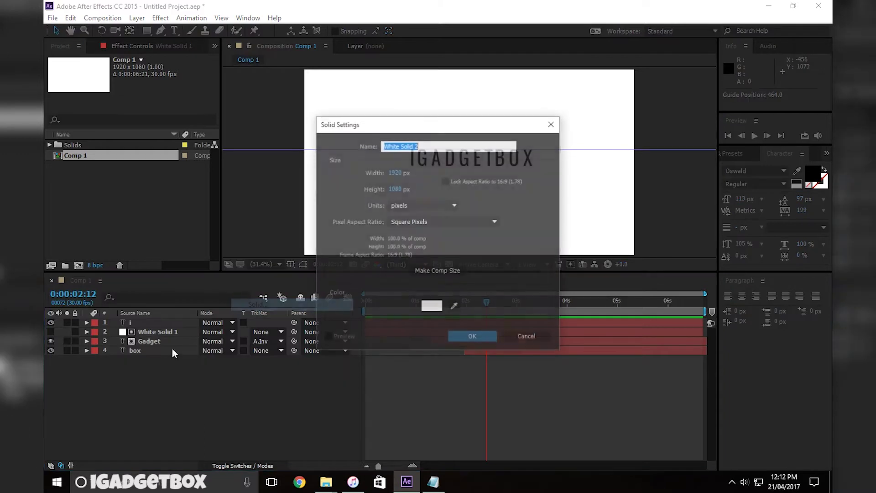
{"action": "left_click", "coordinate": [473, 338]}
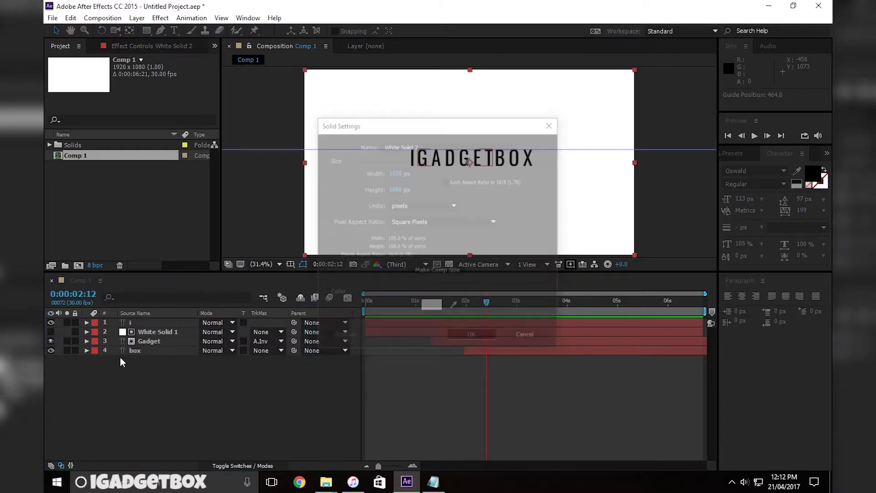
{"action": "left_click_drag", "start_coordinate": [145, 327], "coordinate": [146, 353]}
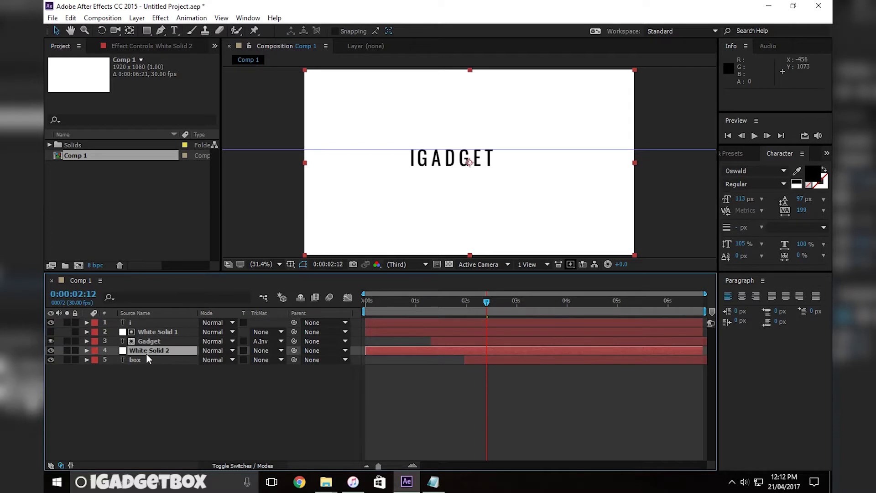
Step: Hide White Solid 2 and draw a rectangular mask on it directly below the word BOX, about 234 x 96 px
{"action": "left_click", "coordinate": [87, 350]}
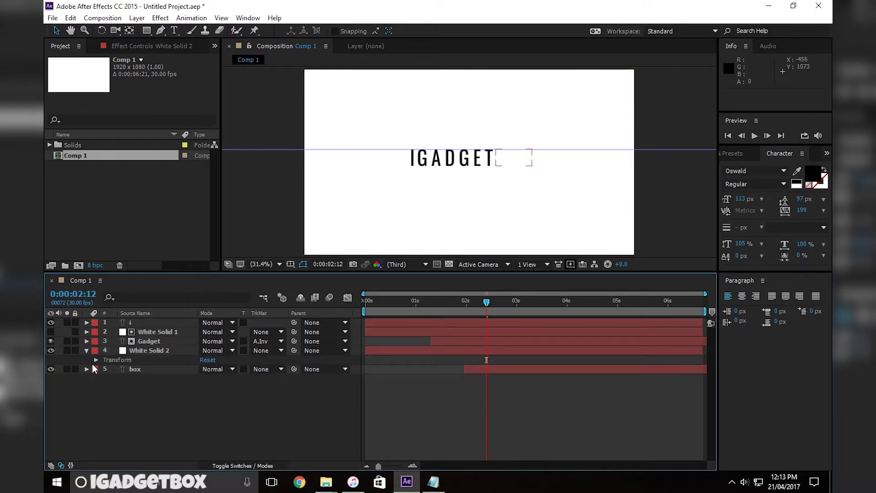
{"action": "key", "text": "q"}
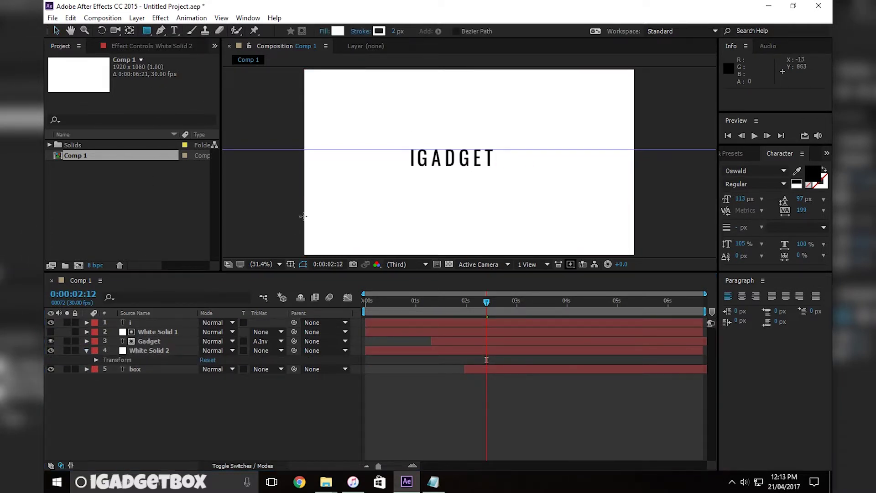
{"action": "left_click", "coordinate": [141, 350]}
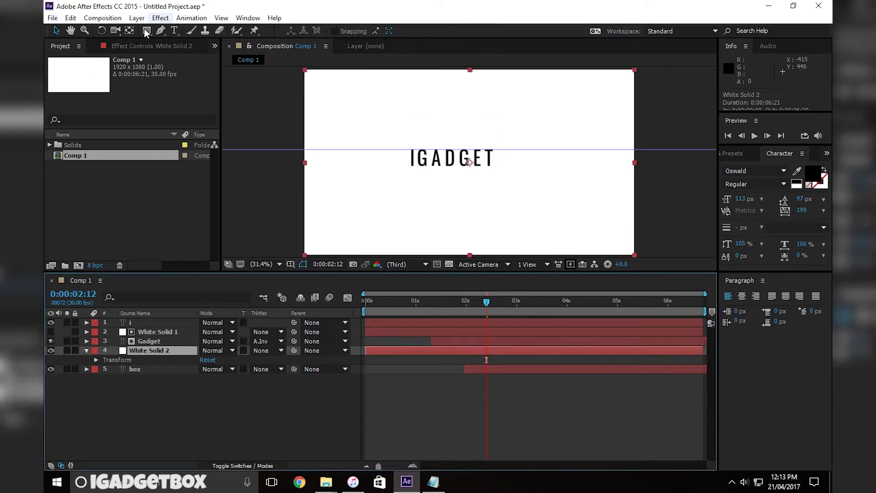
{"action": "key", "text": "slash"}
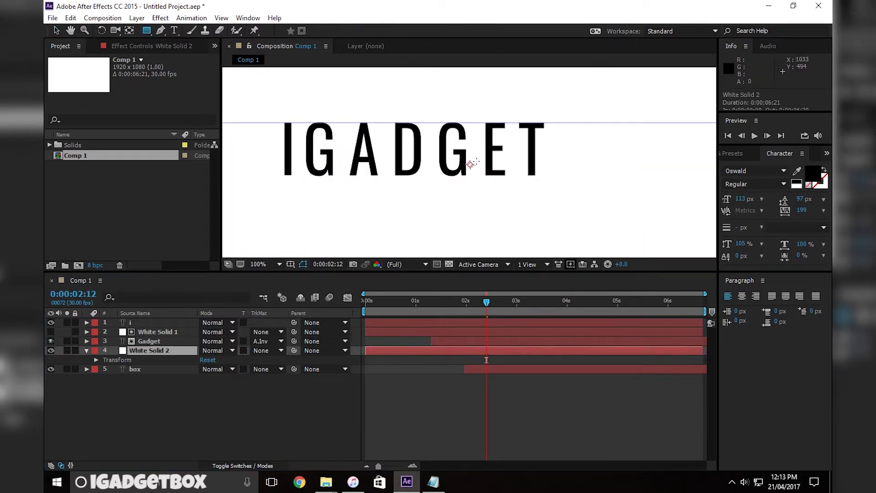
{"action": "left_click", "coordinate": [491, 303]}
{"action": "key", "text": "space"}
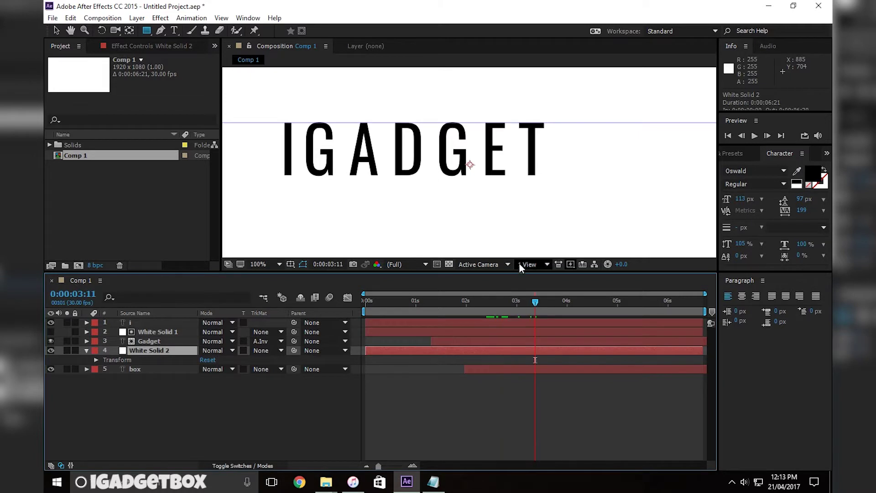
{"action": "left_click_drag", "start_coordinate": [576, 168], "coordinate": [378, 190]}
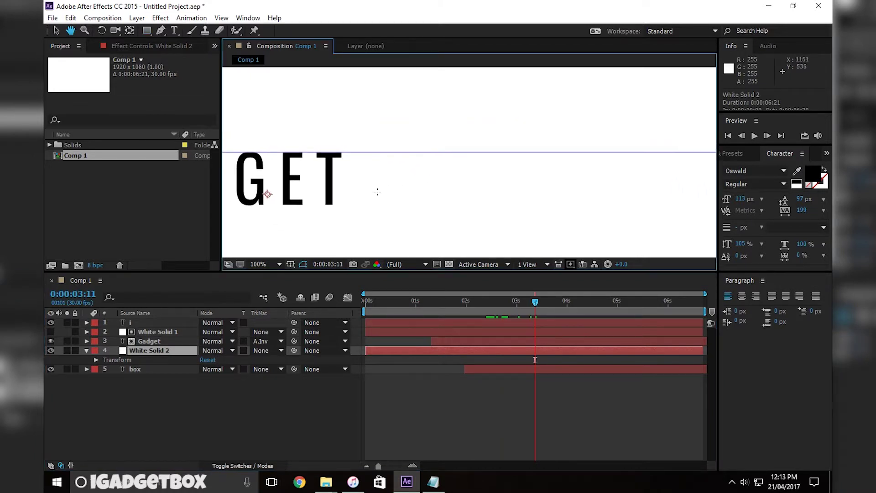
{"action": "left_click", "coordinate": [50, 350]}
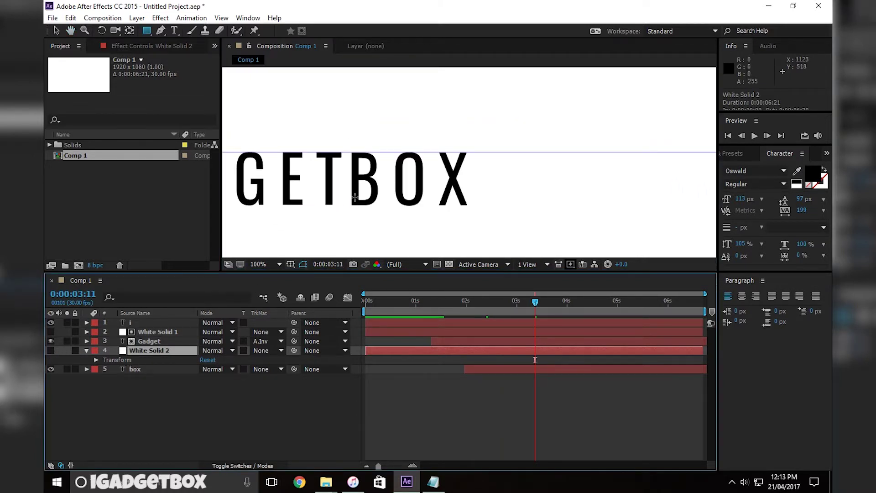
{"action": "left_click_drag", "start_coordinate": [348, 210], "coordinate": [475, 260]}
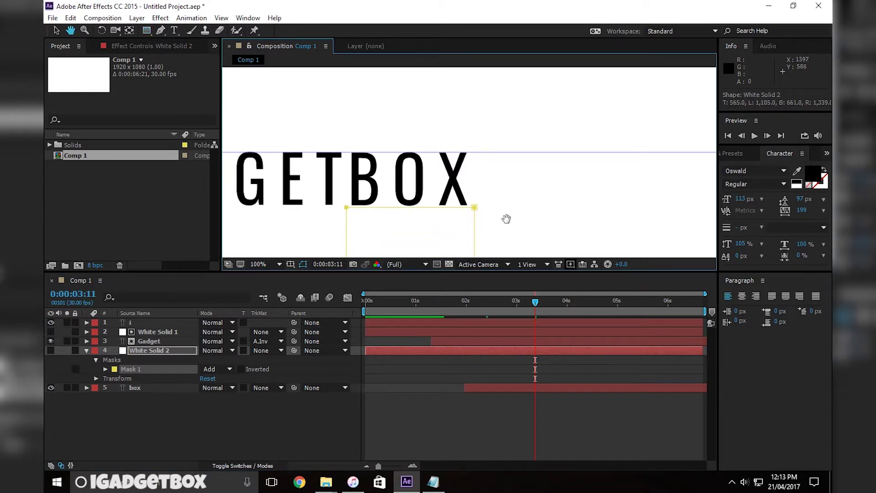
Step: Lower the box text to Position Y 667.6 and set its track matte to Alpha Inverted Matte "White Solid 2"
{"action": "scroll", "coordinate": [493, 210], "scroll_direction": "down", "scroll_amount": 2}
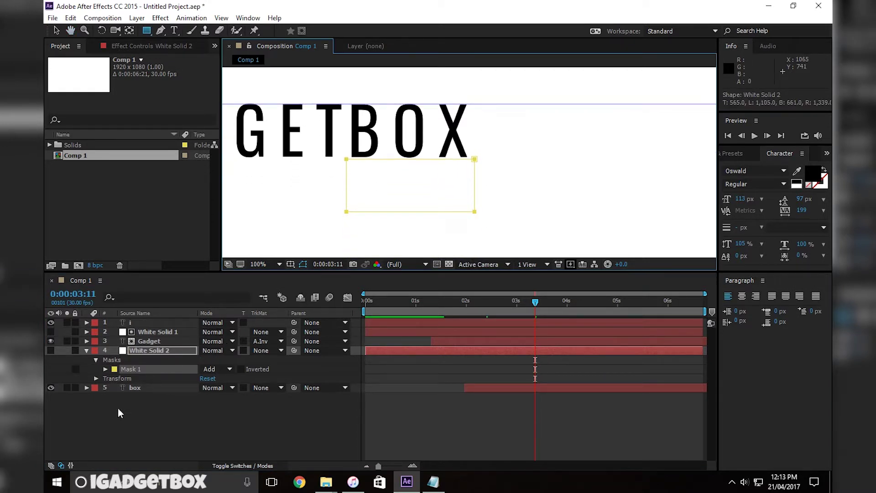
{"action": "left_click", "coordinate": [86, 388]}
{"action": "left_click", "coordinate": [97, 406]}
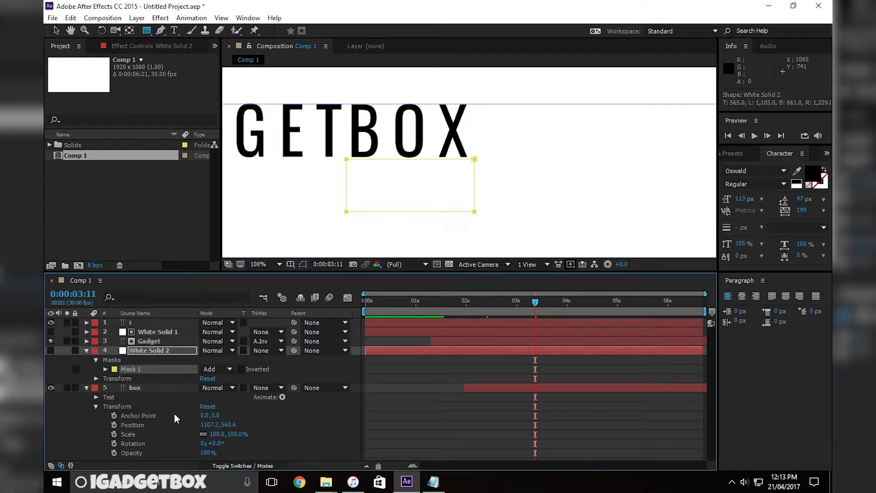
{"action": "left_click_drag", "start_coordinate": [237, 431], "coordinate": [269, 431]}
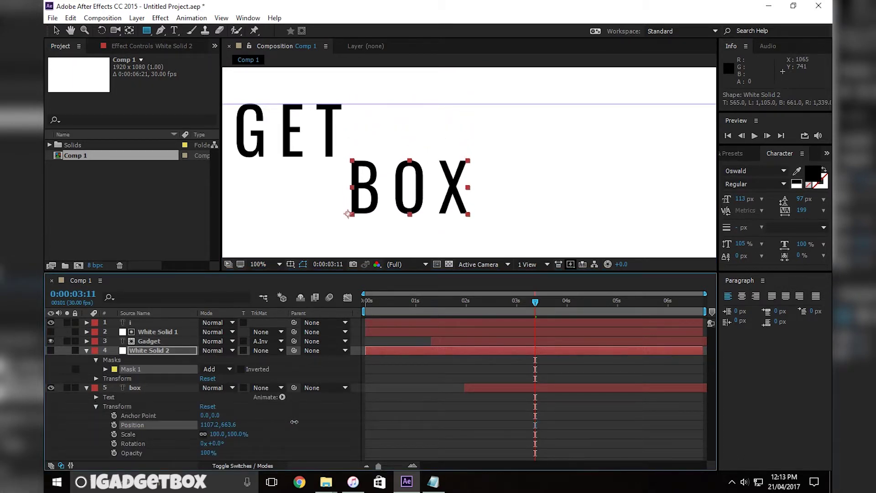
{"action": "left_click", "coordinate": [261, 387]}
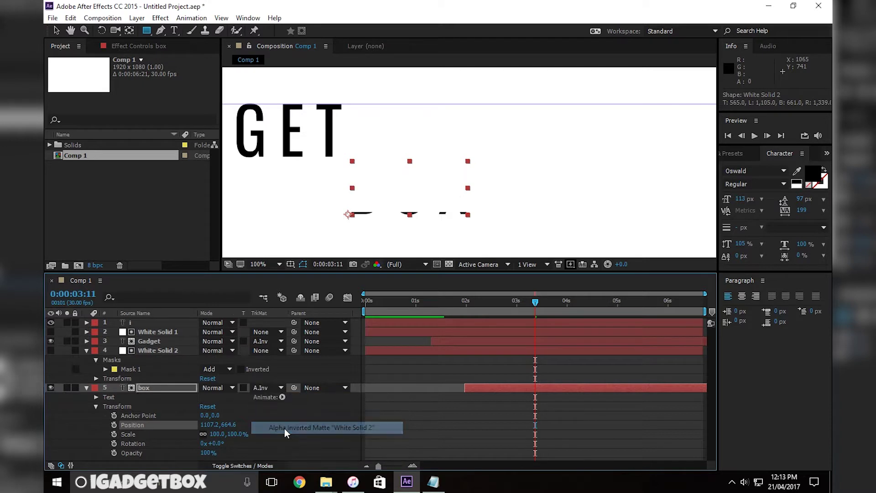
{"action": "left_click", "coordinate": [284, 428]}
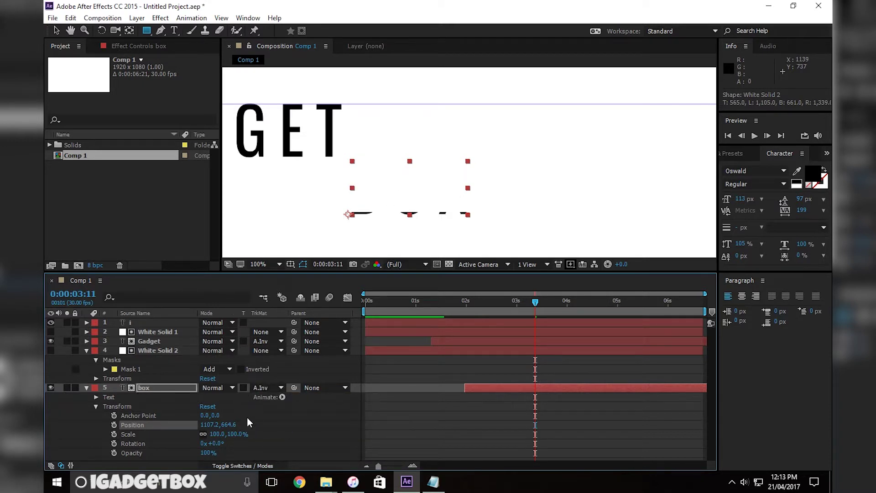
{"action": "left_click_drag", "start_coordinate": [230, 424], "coordinate": [235, 424]}
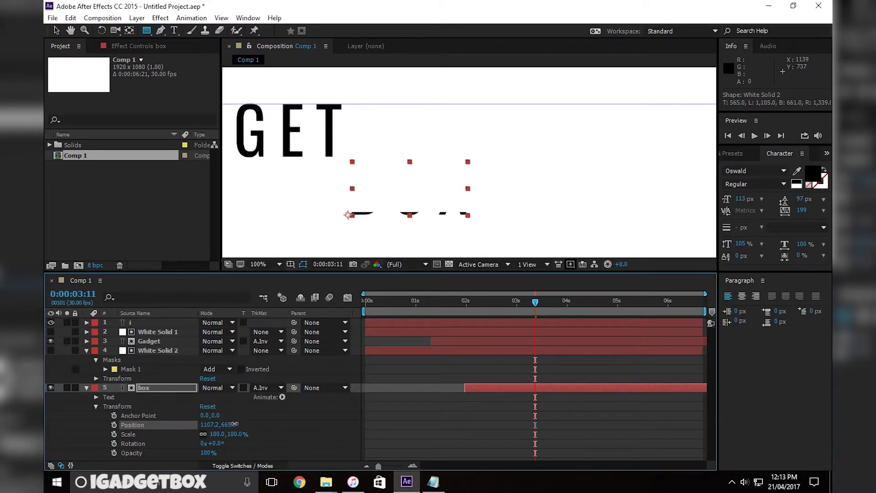
Step: Enlarge White Solid 2's mask by pulling its bottom and right corners outward until it covers the lowered BOX text
{"action": "left_click", "coordinate": [158, 350]}
{"action": "left_click", "coordinate": [56, 30]}
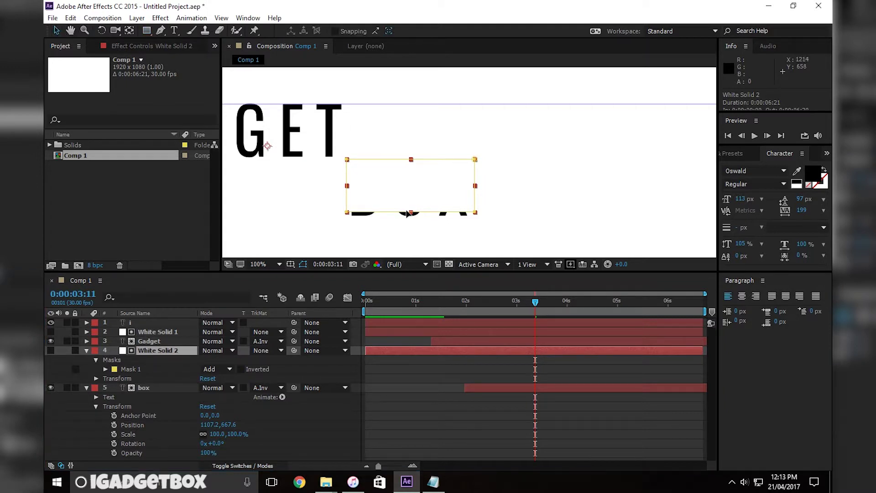
{"action": "left_click_drag", "start_coordinate": [475, 212], "coordinate": [478, 216]}
{"action": "left_click_drag", "start_coordinate": [346, 212], "coordinate": [346, 221]}
{"action": "left_click_drag", "start_coordinate": [478, 215], "coordinate": [479, 224]}
{"action": "left_click_drag", "start_coordinate": [475, 159], "coordinate": [479, 159]}
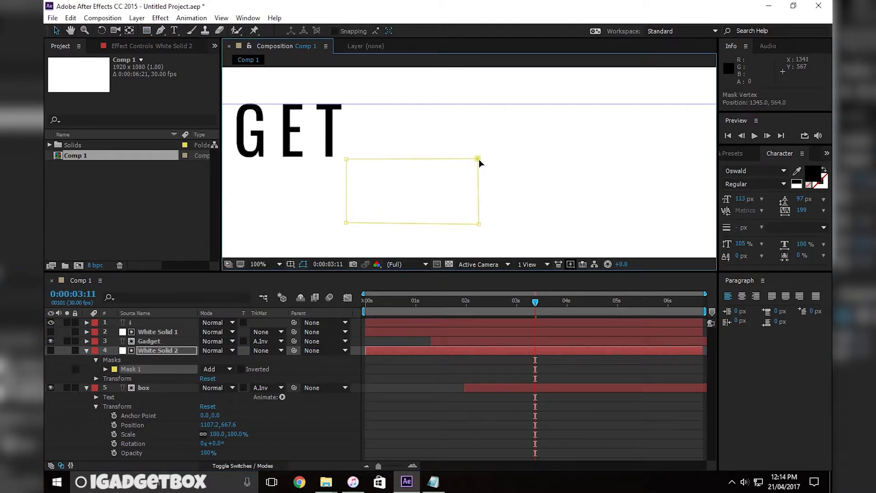
{"action": "left_click_drag", "start_coordinate": [347, 223], "coordinate": [346, 227]}
{"action": "left_click_drag", "start_coordinate": [478, 225], "coordinate": [478, 227]}
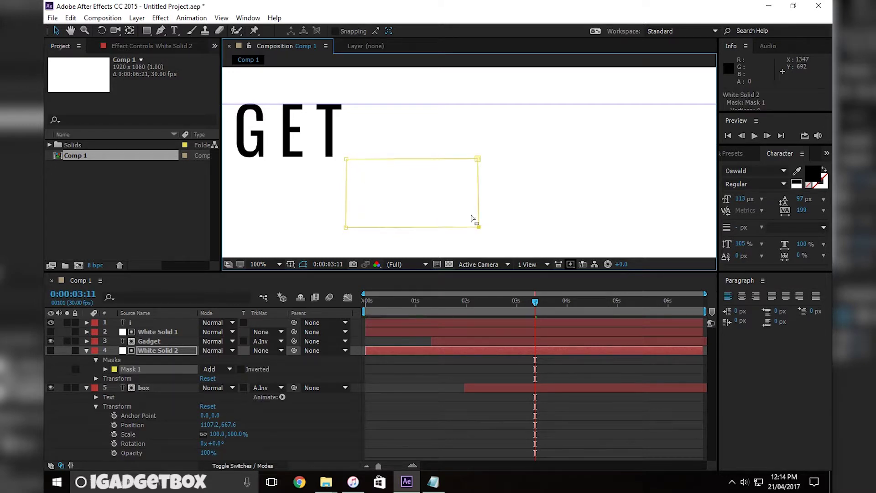
Step: Shift White Solid 2 to position 961, 547 and lower the box text to Position Y 678.6
{"action": "left_click_drag", "start_coordinate": [406, 181], "coordinate": [410, 187]}
{"action": "left_click_drag", "start_coordinate": [229, 425], "coordinate": [298, 256]}
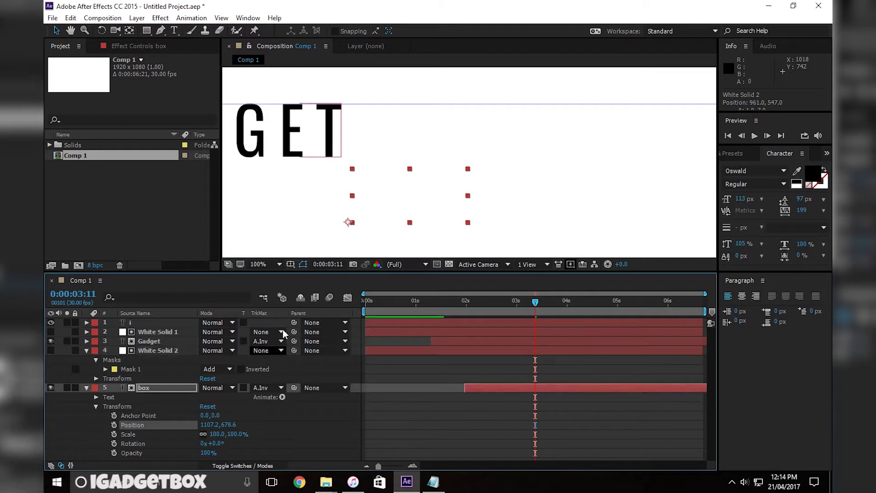
Step: Keyframe the box text's current Position at 0:00:02:17 and set its Position Y to 560 at 0:00:02:23
{"action": "left_click", "coordinate": [86, 350]}
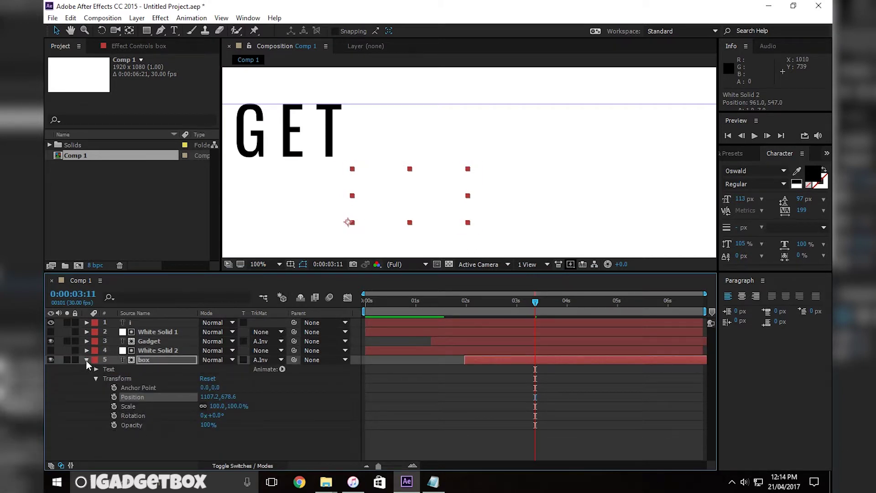
{"action": "left_click_drag", "start_coordinate": [536, 303], "coordinate": [497, 309]}
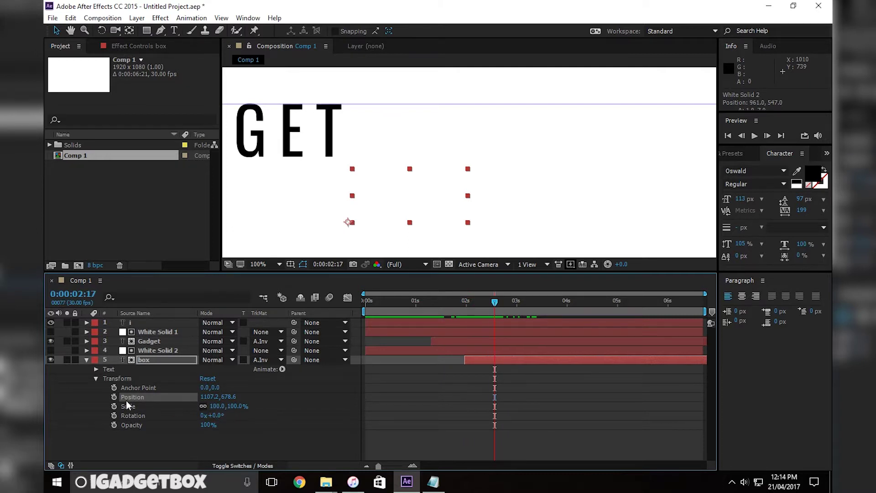
{"action": "left_click", "coordinate": [114, 396]}
{"action": "left_click_drag", "start_coordinate": [496, 306], "coordinate": [506, 305]}
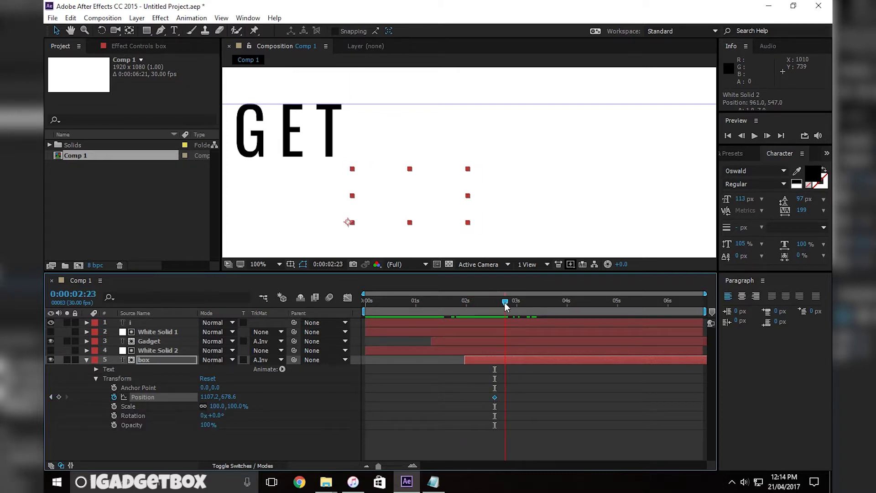
{"action": "left_click", "coordinate": [229, 397]}
{"action": "type", "text": "560"}
{"action": "key", "text": "Return"}
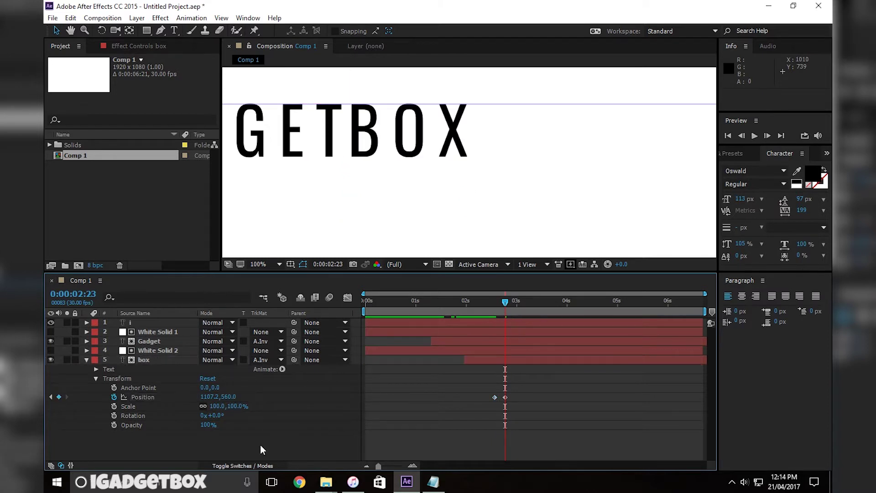
Step: Add the bounce expression to the box text's Position property
{"action": "left_click", "coordinate": [114, 397], "text": "alt"}
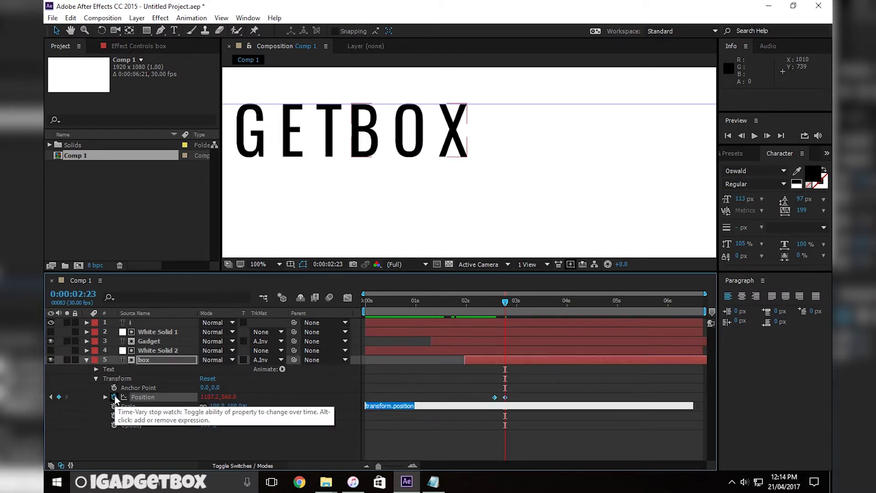
{"action": "type", "text": "value"}
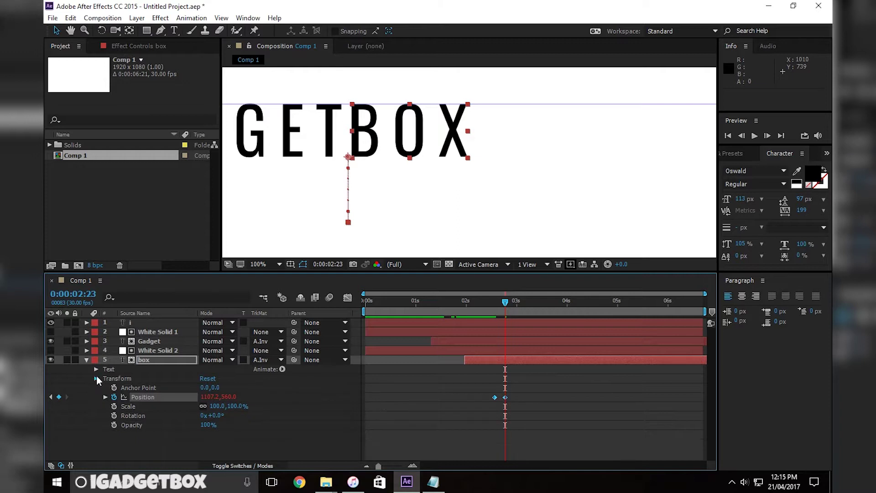
{"action": "left_click", "coordinate": [87, 359]}
Step: Set the Mask Feather of White Solid 2's Mask 1 to 3 pixels
{"action": "left_click", "coordinate": [87, 350]}
{"action": "left_click", "coordinate": [105, 369]}
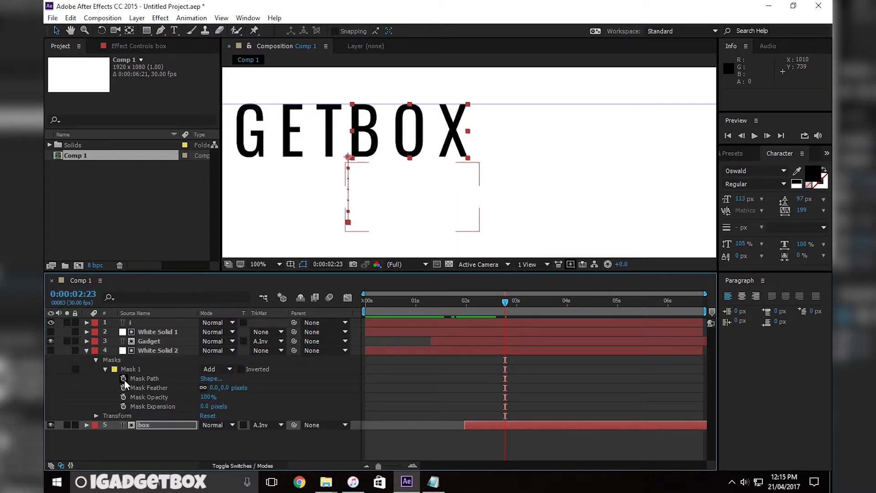
{"action": "left_click", "coordinate": [211, 387]}
{"action": "type", "text": "3"}
{"action": "key", "text": "Return"}
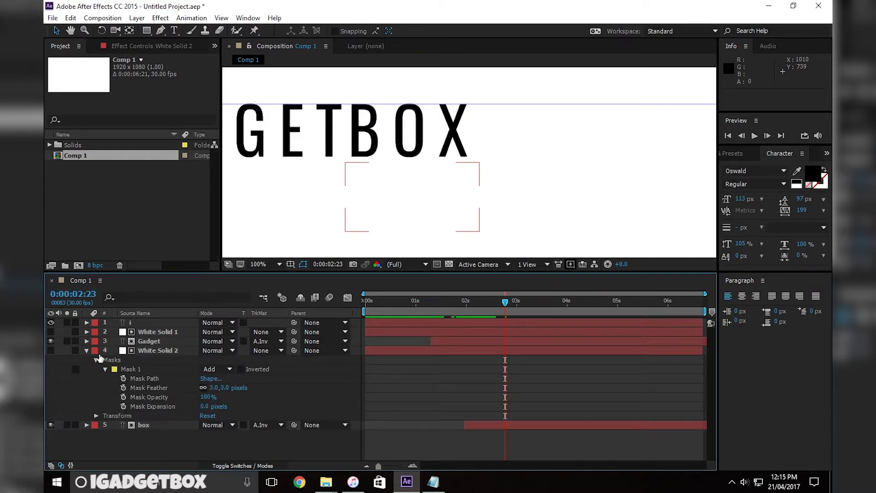
{"action": "left_click", "coordinate": [94, 350]}
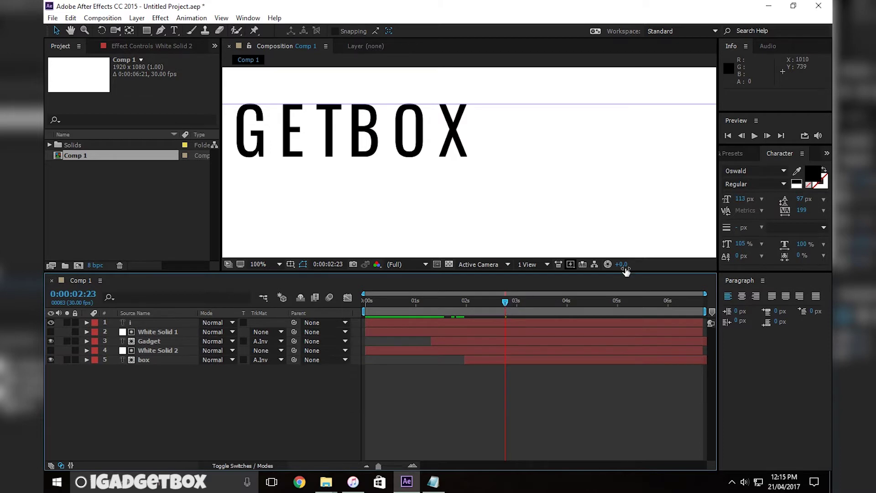
Step: Step frame by frame forward and back through the box text's reveal to examine its bounce and the matte edge
{"action": "key", "text": "Page_Up"}
{"action": "key", "text": "Page_Up"}
{"action": "key", "text": "Page_Up"}
{"action": "key", "text": "Page_Up"}
{"action": "key", "text": "Page_Up"}
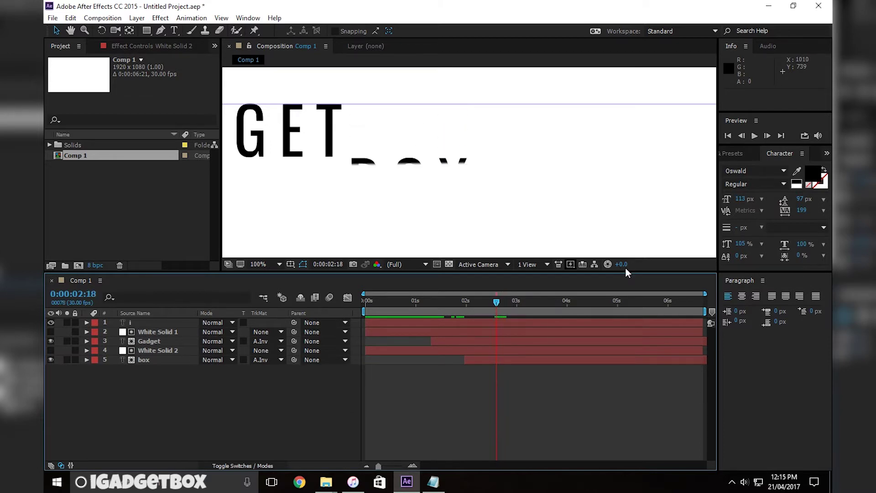
{"action": "key", "text": "Page_Down"}
{"action": "key", "text": "Page_Down"}
{"action": "key", "text": "Page_Down"}
{"action": "key", "text": "Page_Down"}
{"action": "key", "text": "Page_Down"}
{"action": "key", "text": "Page_Down"}
{"action": "key", "text": "Page_Down"}
{"action": "key", "text": "Page_Down"}
{"action": "key", "text": "Page_Down"}
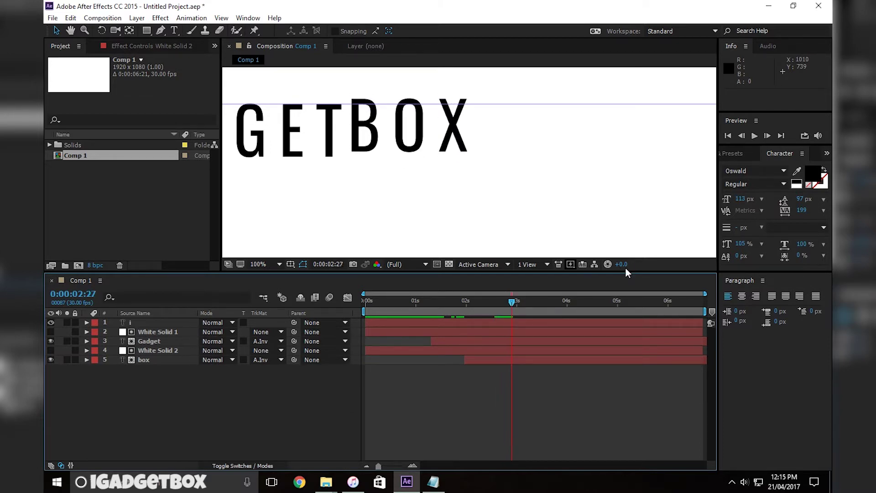
{"action": "key", "text": "Page_Down"}
{"action": "key", "text": "Page_Down"}
{"action": "key", "text": "Page_Down"}
{"action": "key", "text": "Page_Down"}
{"action": "key", "text": "Page_Down"}
{"action": "key", "text": "Page_Down"}
{"action": "key", "text": "Page_Down"}
{"action": "key", "text": "Page_Down"}
{"action": "key", "text": "Page_Down"}
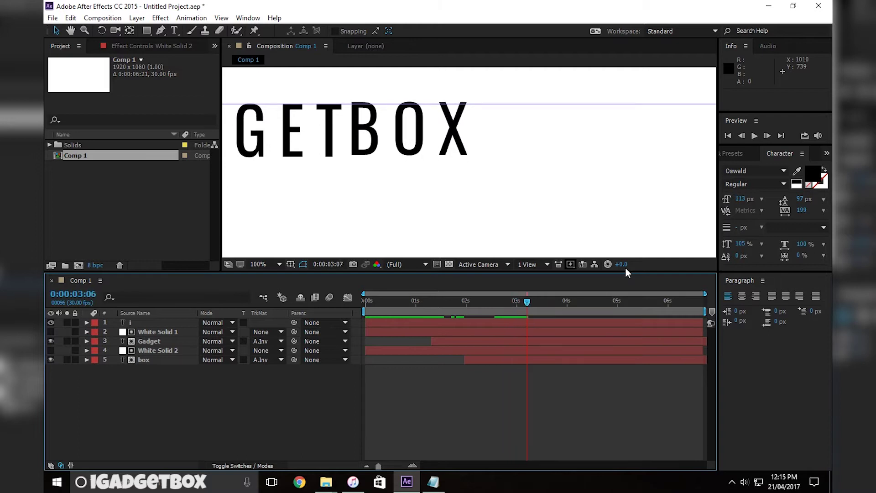
{"action": "key", "text": "Page_Down"}
{"action": "key", "text": "Page_Down"}
{"action": "key", "text": "Page_Down"}
{"action": "key", "text": "Page_Down"}
{"action": "key", "text": "Page_Down"}
{"action": "key", "text": "Page_Down"}
{"action": "key", "text": "Page_Down"}
{"action": "key", "text": "Page_Down"}
{"action": "key", "text": "Page_Down"}
{"action": "key", "text": "Page_Down"}
{"action": "key", "text": "Page_Down"}
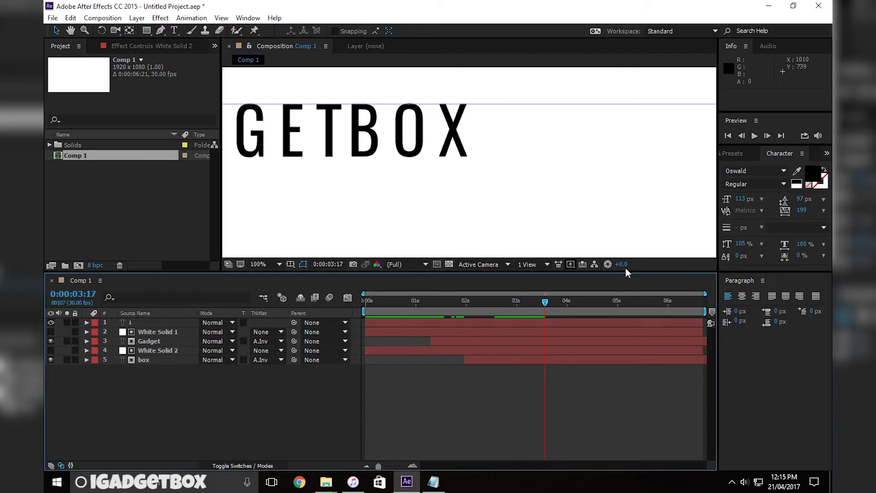
{"action": "key", "text": "Page_Down"}
{"action": "key", "text": "Page_Down"}
{"action": "key", "text": "Page_Down"}
{"action": "key", "text": "Page_Down"}
{"action": "key", "text": "Page_Down"}
{"action": "key", "text": "Page_Down"}
{"action": "key", "text": "Page_Down"}
{"action": "key", "text": "Page_Down"}
{"action": "key", "text": "Page_Down"}
{"action": "key", "text": "Page_Down"}
{"action": "key", "text": "Page_Down"}
{"action": "key", "text": "Page_Down"}
{"action": "key", "text": "Page_Up"}
{"action": "key", "text": "Page_Up"}
{"action": "key", "text": "Page_Up"}
{"action": "key", "text": "Page_Up"}
{"action": "key", "text": "Page_Up"}
{"action": "key", "text": "Page_Up"}
{"action": "key", "text": "Page_Up"}
{"action": "key", "text": "Page_Up"}
{"action": "key", "text": "Page_Up"}
{"action": "key", "text": "Page_Up"}
{"action": "key", "text": "Page_Up"}
{"action": "key", "text": "Page_Up"}
{"action": "key", "text": "Page_Up"}
{"action": "key", "text": "Page_Up"}
{"action": "key", "text": "Page_Up"}
{"action": "key", "text": "Page_Up"}
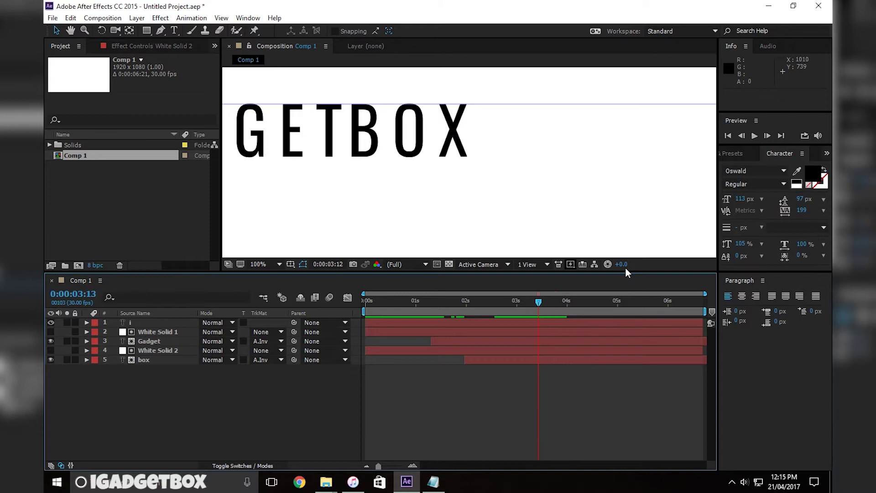
{"action": "key", "text": "Page_Up"}
{"action": "key", "text": "Page_Up"}
{"action": "key", "text": "Page_Up"}
{"action": "key", "text": "Page_Up"}
{"action": "key", "text": "Page_Up"}
{"action": "key", "text": "Page_Up"}
{"action": "key", "text": "Page_Up"}
{"action": "key", "text": "Page_Up"}
{"action": "key", "text": "Page_Up"}
{"action": "key", "text": "Page_Up"}
{"action": "key", "text": "Page_Up"}
{"action": "key", "text": "Page_Up"}
{"action": "key", "text": "Page_Up"}
{"action": "key", "text": "Page_Up"}
{"action": "key", "text": "Page_Up"}
{"action": "key", "text": "Page_Up"}
{"action": "key", "text": "Page_Up"}
{"action": "key", "text": "Page_Up"}
{"action": "key", "text": "Page_Up"}
{"action": "key", "text": "Page_Up"}
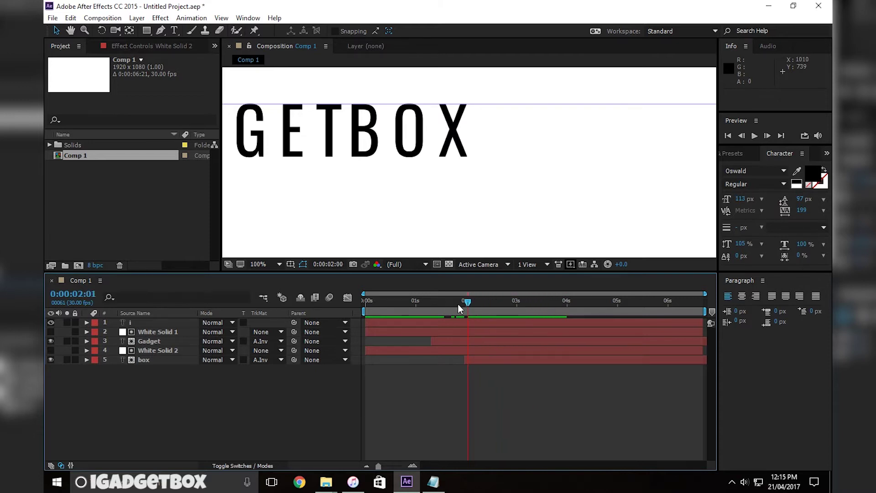
Step: Fit the whole composition in the viewer, remove the horizontal guide, and preview the title animation from the start
{"action": "left_click_drag", "start_coordinate": [458, 304], "coordinate": [359, 298]}
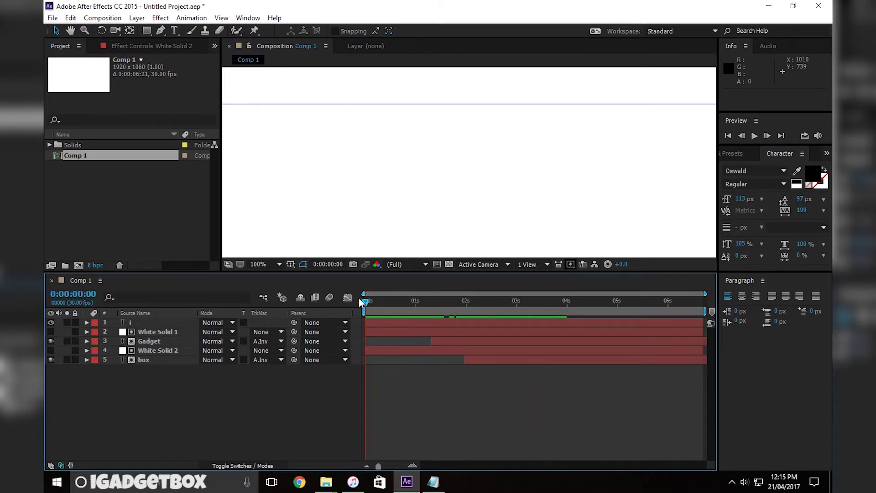
{"action": "left_click", "coordinate": [268, 260]}
{"action": "left_click", "coordinate": [268, 274]}
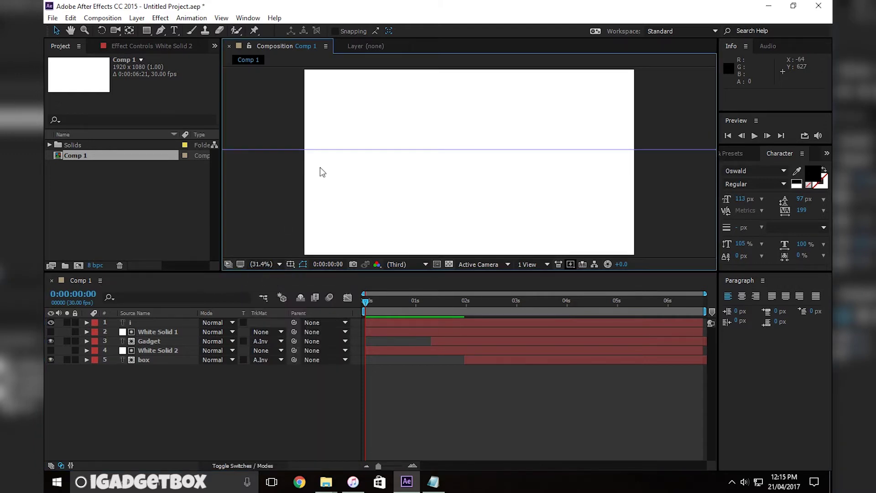
{"action": "left_click_drag", "start_coordinate": [350, 150], "coordinate": [349, 70]}
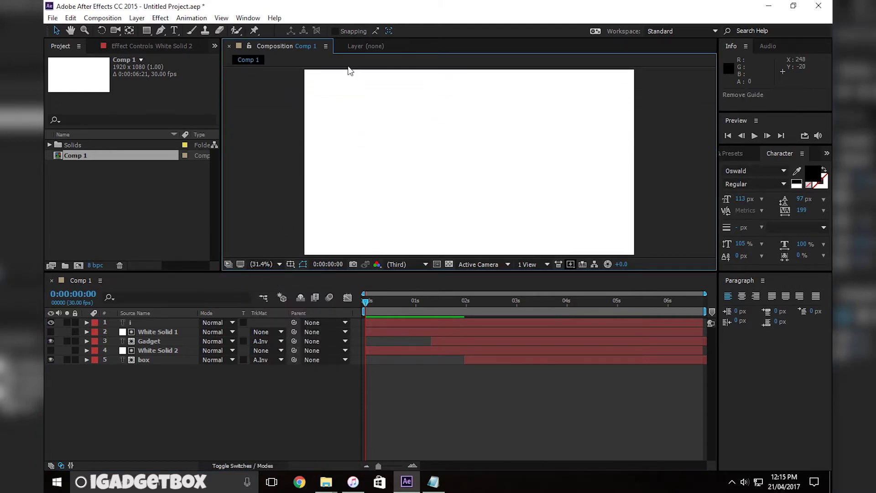
{"action": "key", "text": "space"}
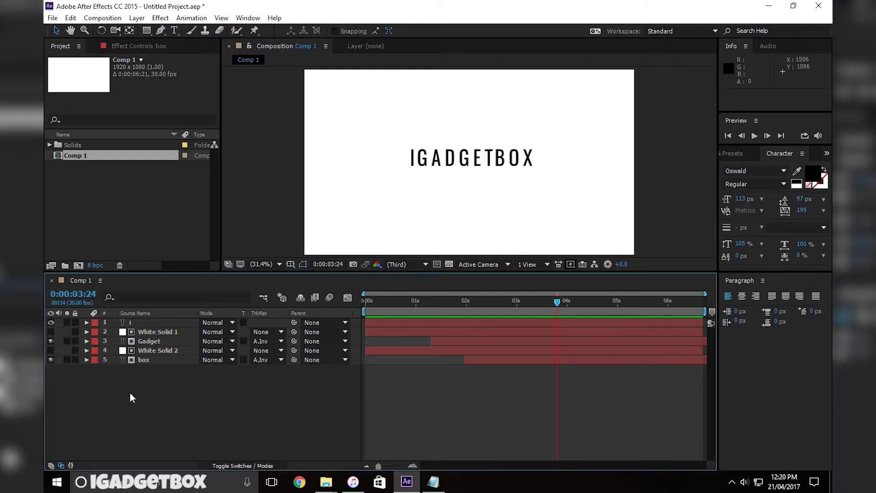
Step: Add a Position keyframe at 0:00:05:03 to the i, Gadget and box text layers together
{"action": "left_click_drag", "start_coordinate": [557, 302], "coordinate": [608, 304]}
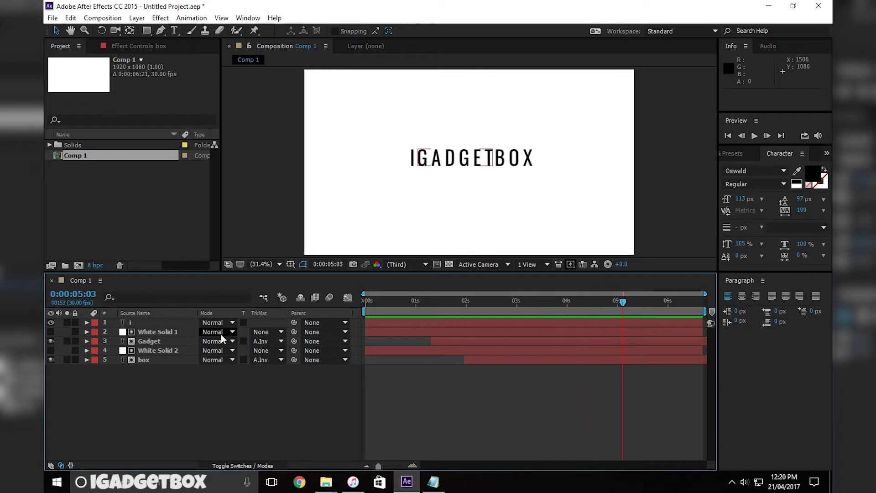
{"action": "left_click", "coordinate": [136, 323]}
{"action": "left_click", "coordinate": [144, 341], "text": "ctrl"}
{"action": "left_click", "coordinate": [144, 360], "text": "ctrl"}
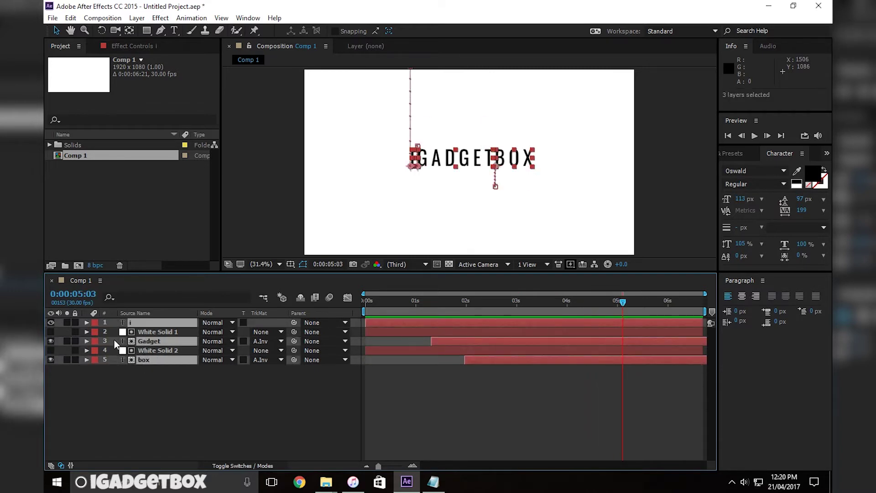
{"action": "left_click", "coordinate": [87, 323]}
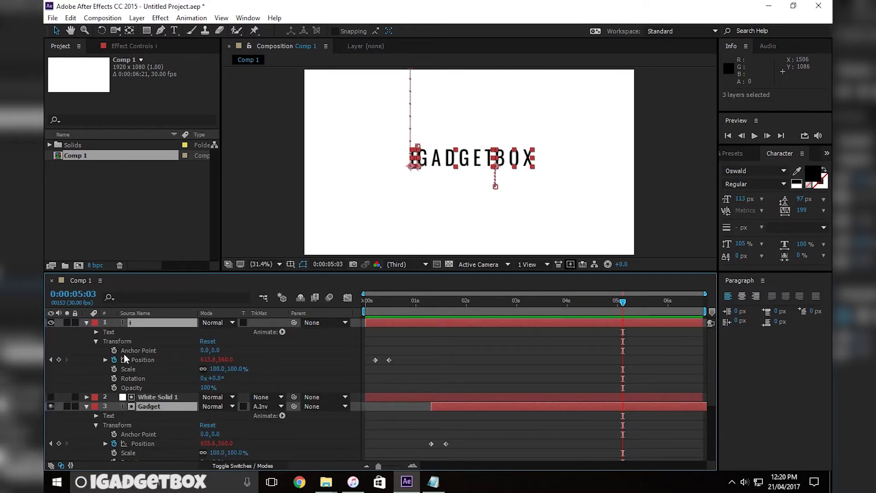
{"action": "left_click", "coordinate": [58, 360]}
{"action": "scroll", "coordinate": [520, 383], "scroll_direction": "down", "scroll_amount": 3}
{"action": "scroll", "coordinate": [629, 413], "scroll_direction": "down", "scroll_amount": 2}
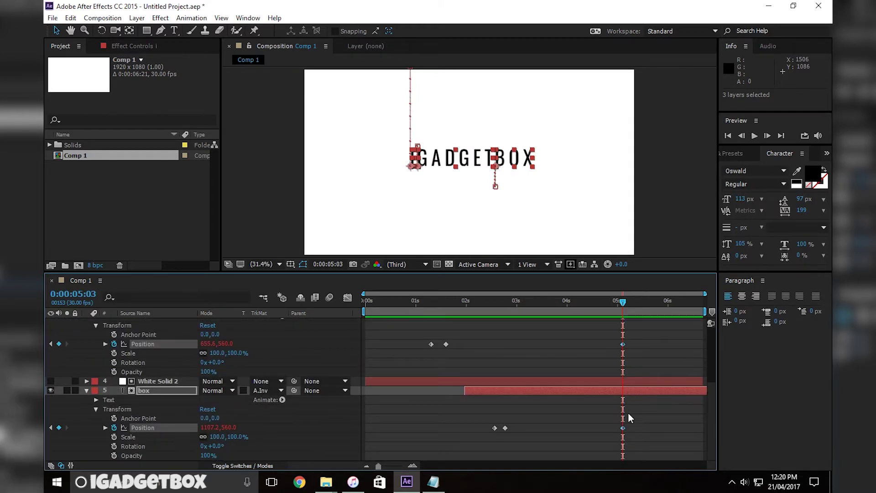
{"action": "scroll", "coordinate": [626, 379], "scroll_direction": "up", "scroll_amount": 5}
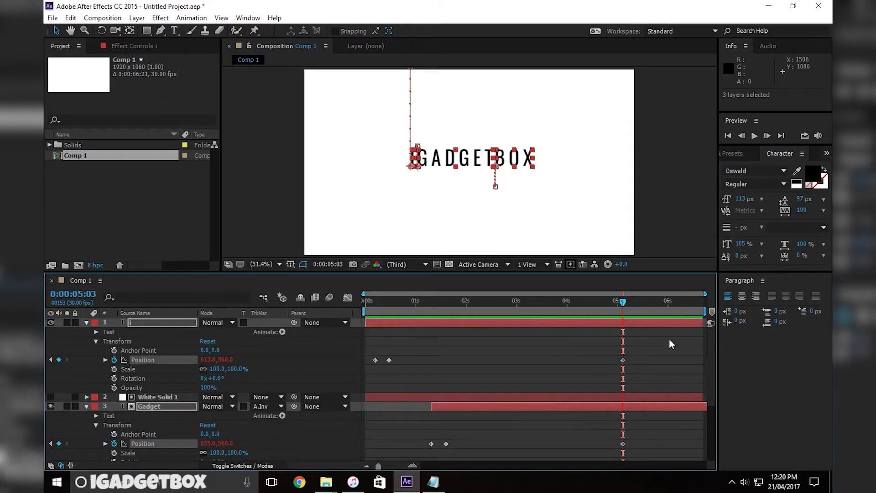
Step: At 0:00:05:09, move all three text layers horizontally past the frame's right edge, with the i layer at Position X 2002.8
{"action": "key", "text": "Page_Down"}
{"action": "key", "text": "Page_Down"}
{"action": "key", "text": "Page_Down"}
{"action": "key", "text": "Page_Down"}
{"action": "key", "text": "Page_Down"}
{"action": "key", "text": "Page_Down"}
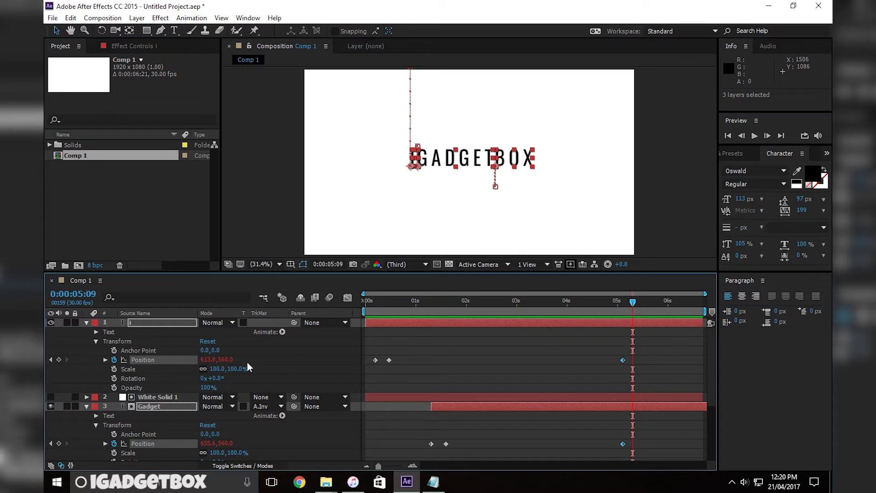
{"action": "left_click_drag", "start_coordinate": [206, 362], "coordinate": [824, 363]}
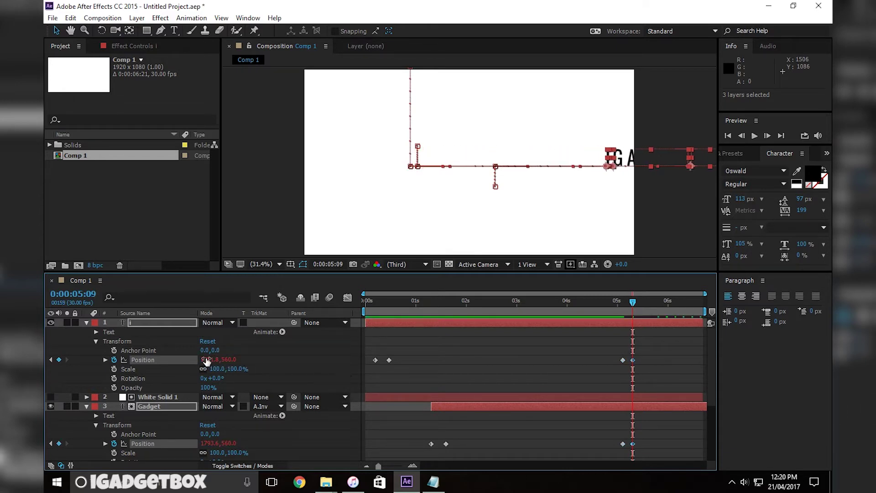
{"action": "left_click_drag", "start_coordinate": [205, 360], "coordinate": [338, 356]}
{"action": "scroll", "coordinate": [631, 436], "scroll_direction": "down", "scroll_amount": 4}
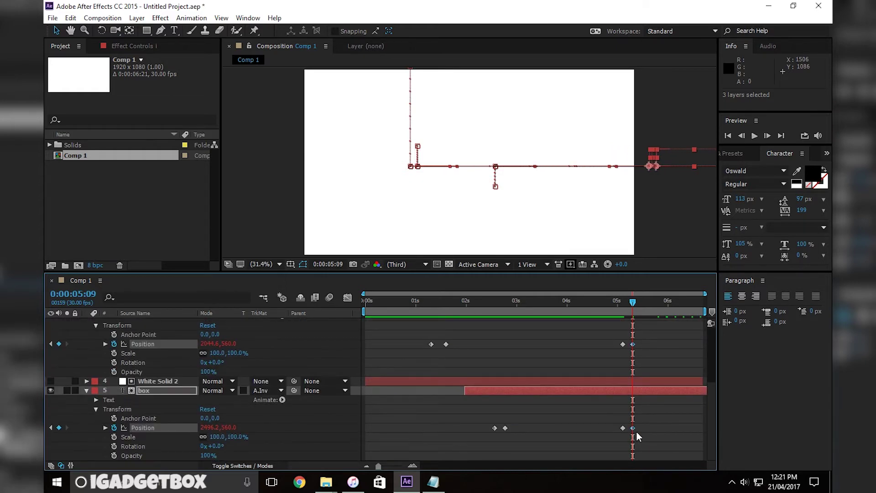
{"action": "scroll", "coordinate": [636, 432], "scroll_direction": "up", "scroll_amount": 4}
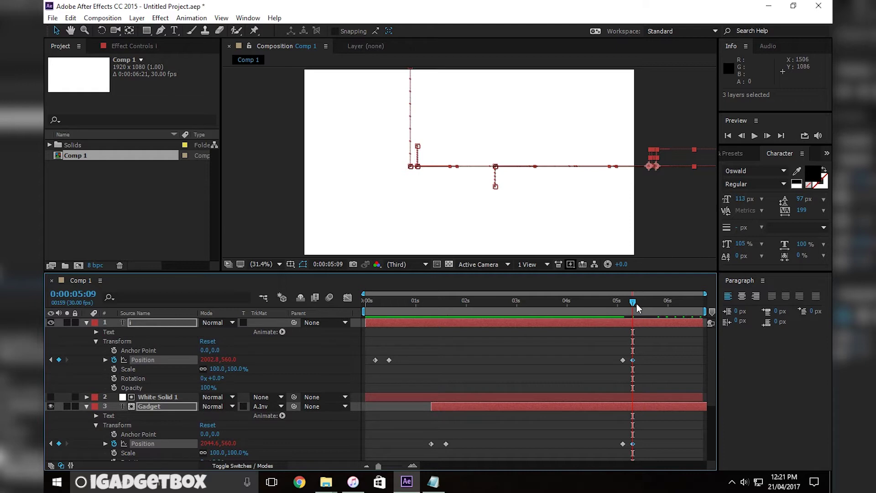
Step: Preview the title's slide-out from just before 0:00:05:00 to judge its speed
{"action": "left_click_drag", "start_coordinate": [636, 303], "coordinate": [617, 302]}
{"action": "key", "text": "space"}
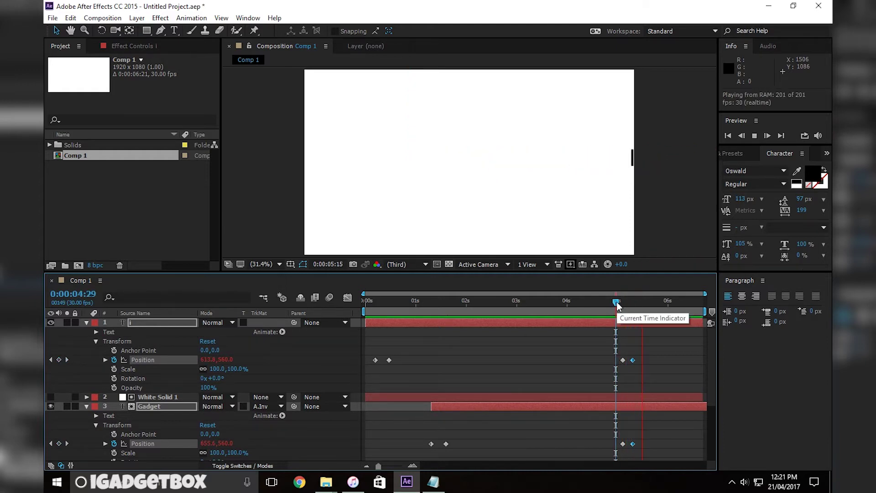
{"action": "key", "text": "space"}
{"action": "left_click_drag", "start_coordinate": [628, 305], "coordinate": [610, 307]}
{"action": "key", "text": "space"}
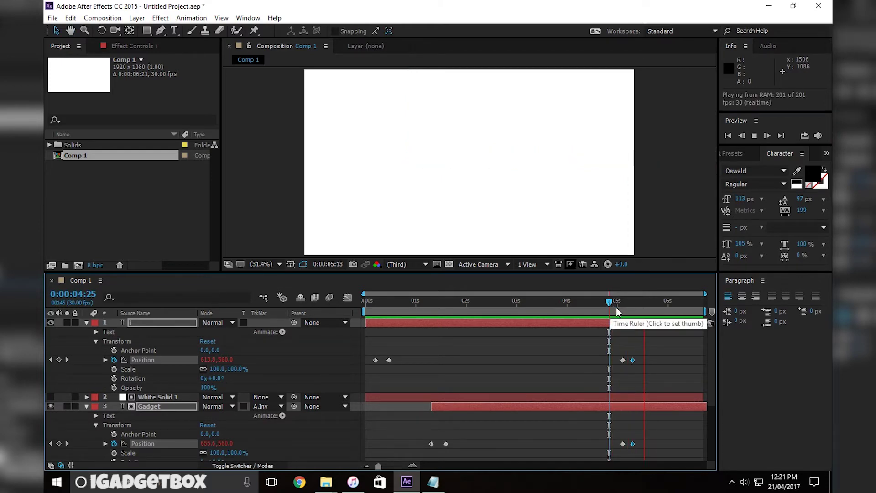
{"action": "left_click", "coordinate": [612, 305]}
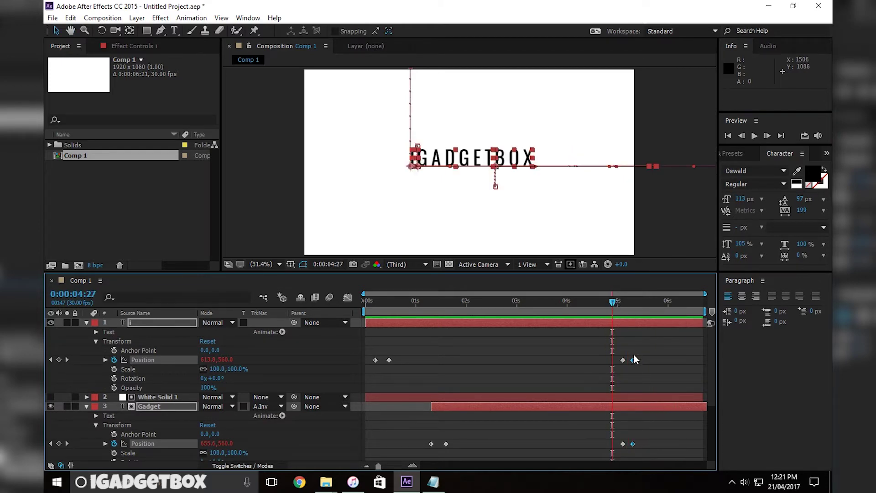
Step: Move the three text layers' last Position keyframes to 0:00:05:13 and review the slide-out, stopping at 0:00:05:06
{"action": "left_click_drag", "start_coordinate": [633, 360], "coordinate": [640, 359]}
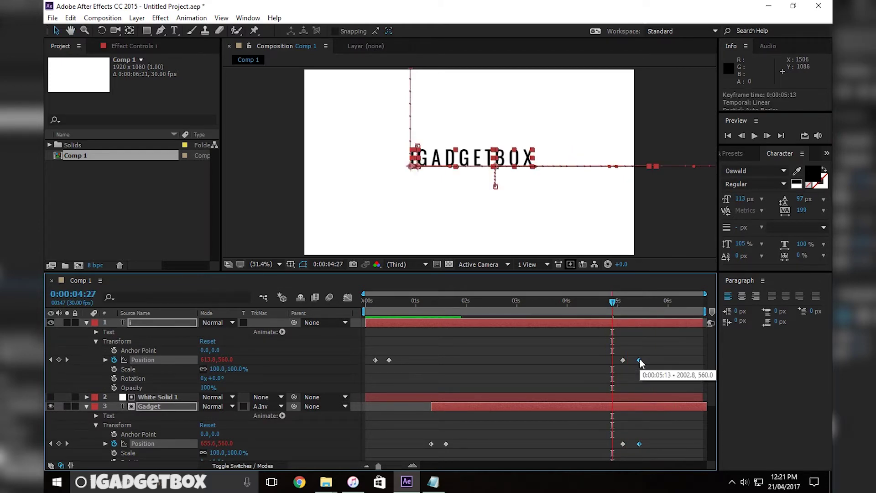
{"action": "key", "text": "space"}
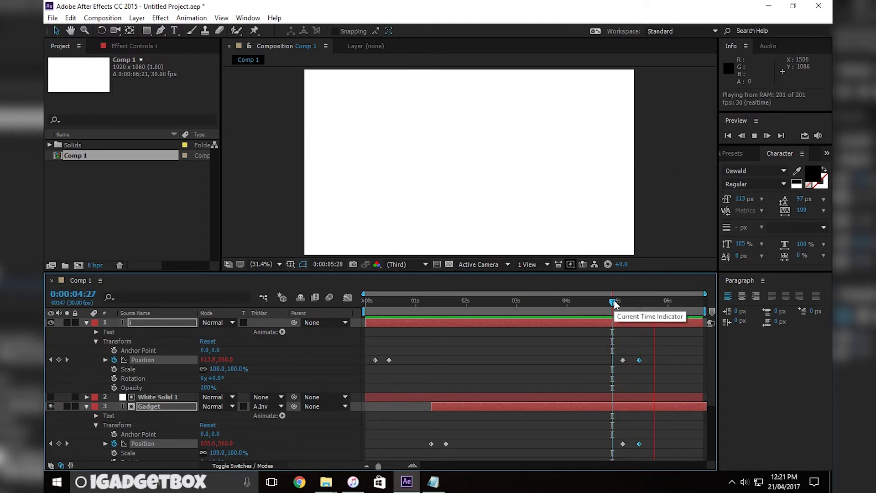
{"action": "left_click_drag", "start_coordinate": [615, 299], "coordinate": [626, 303]}
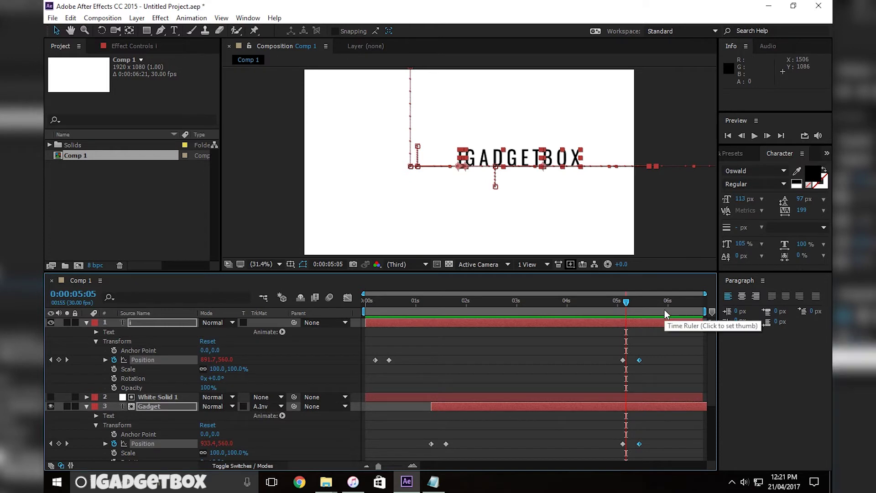
{"action": "key", "text": "Page_Down"}
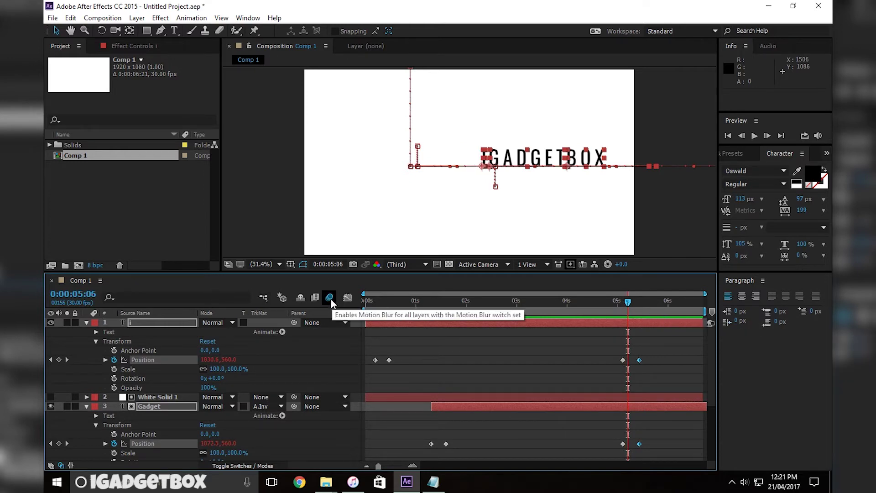
Step: Enable the layer motion blur switch on the i, Gadget and box text layers together
{"action": "left_click", "coordinate": [50, 465]}
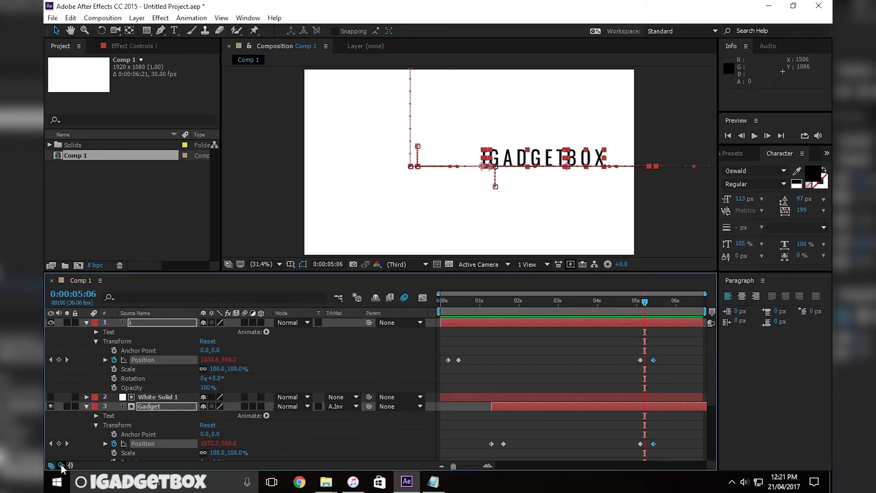
{"action": "left_click", "coordinate": [244, 322]}
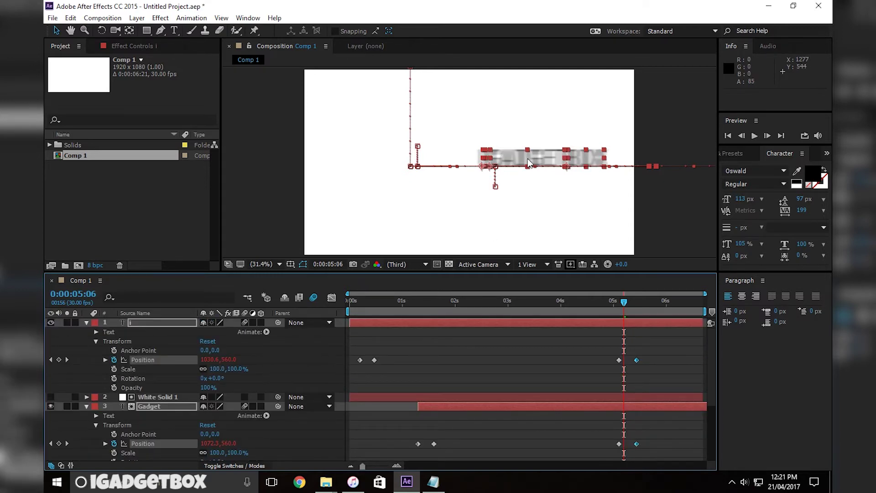
Step: Examine the slide-out's motion blur frame by frame, going forward from 0:00:05:06 and back to 0:00:04:26
{"action": "key", "text": "Page_Down"}
{"action": "key", "text": "Page_Down"}
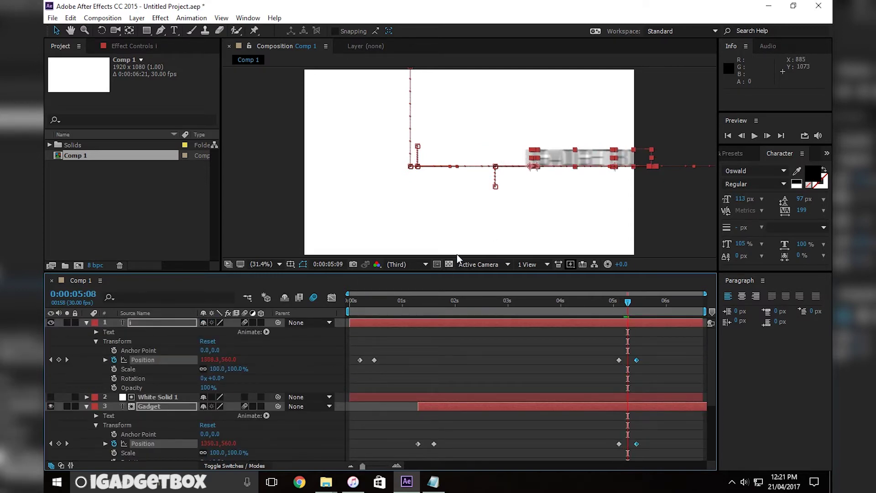
{"action": "key", "text": "Page_Down"}
{"action": "key", "text": "Page_Down"}
{"action": "key", "text": "Page_Up"}
{"action": "key", "text": "Page_Up"}
{"action": "key", "text": "Page_Up"}
{"action": "key", "text": "Page_Up"}
{"action": "key", "text": "Page_Up"}
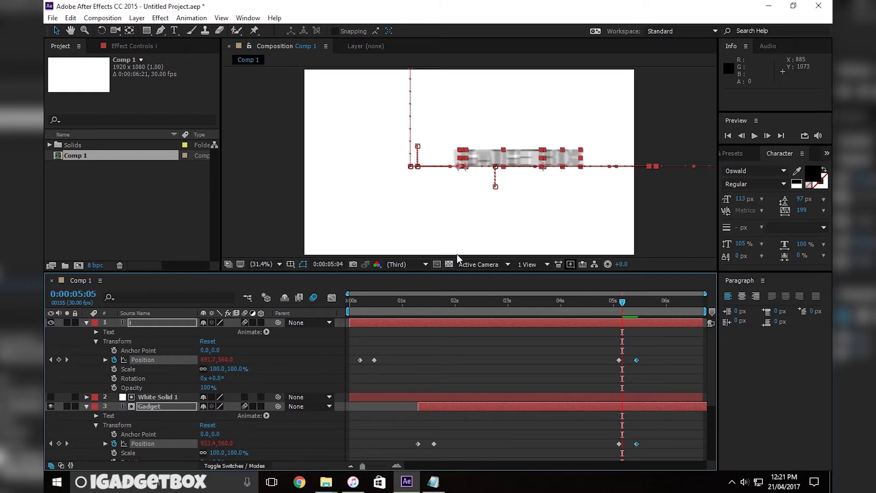
{"action": "key", "text": "Page_Up"}
{"action": "key", "text": "Page_Up"}
{"action": "key", "text": "Page_Up"}
{"action": "key", "text": "Page_Up"}
{"action": "key", "text": "Page_Up"}
{"action": "key", "text": "Page_Up"}
{"action": "key", "text": "Page_Up"}
{"action": "key", "text": "Page_Up"}
{"action": "key", "text": "Page_Up"}
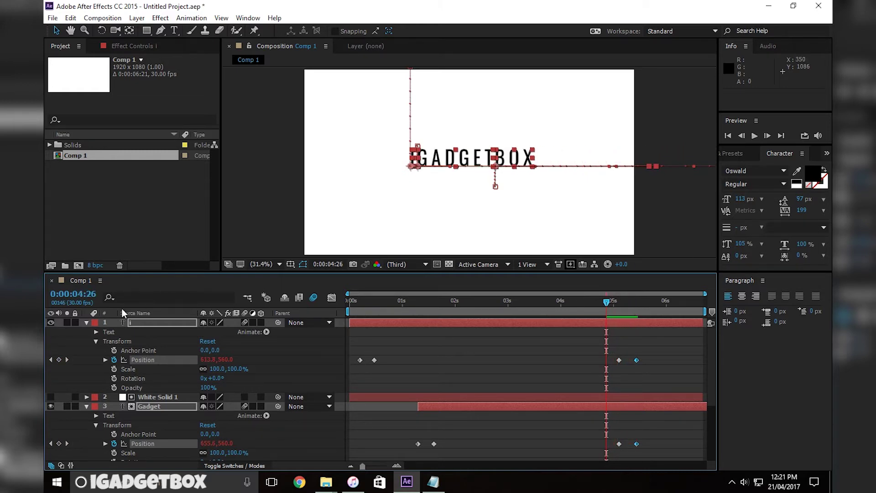
Step: Collapse the properties of all layers and preview the whole title animation from the start of the timeline
{"action": "left_click", "coordinate": [87, 323], "text": "ctrl"}
{"action": "left_click", "coordinate": [362, 303]}
{"action": "key", "text": "Home"}
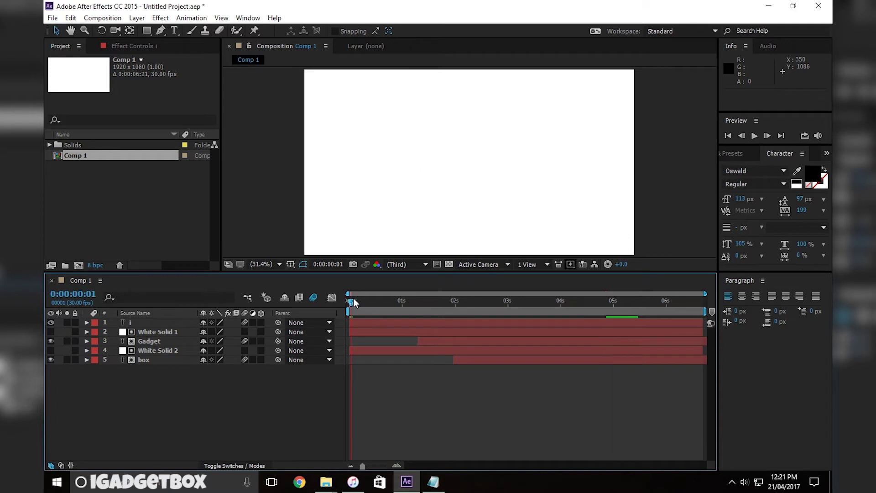
{"action": "key", "text": "space"}
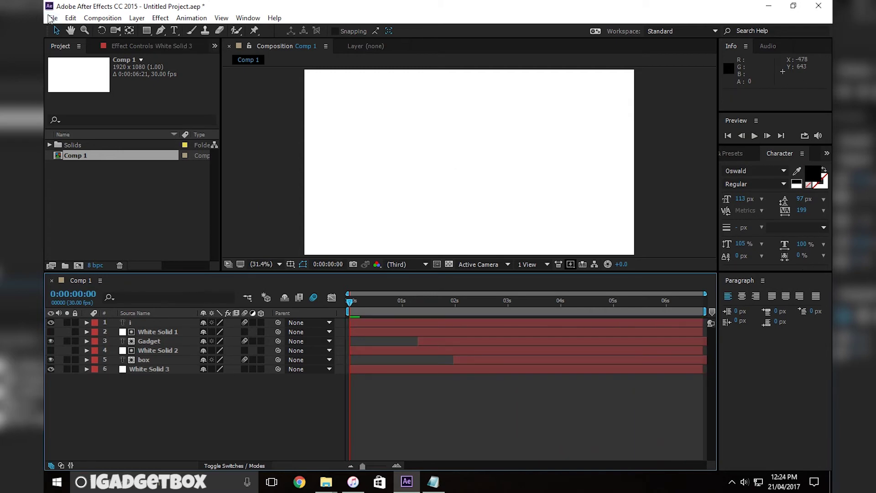
Step: Export Comp 1 to the Adobe Media Encoder queue and minimize the After Effects window
{"action": "left_click", "coordinate": [52, 18]}
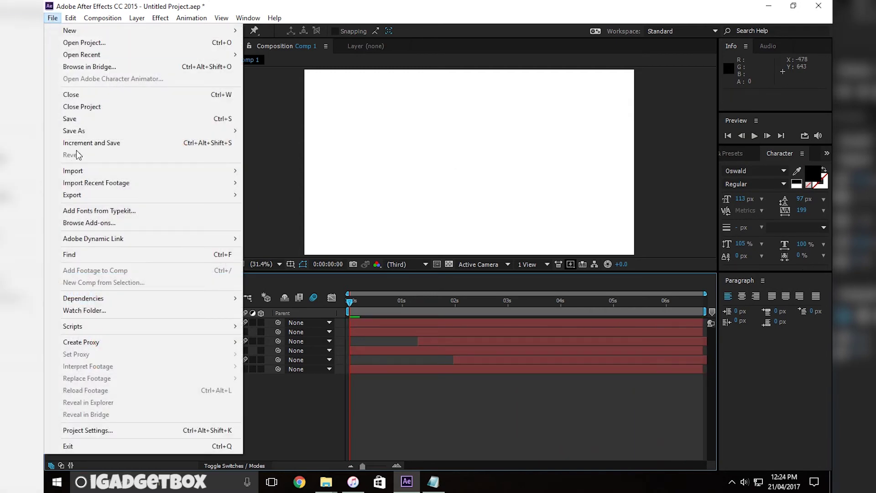
{"action": "mouse_move", "coordinate": [83, 195]}
{"action": "left_click", "coordinate": [333, 195]}
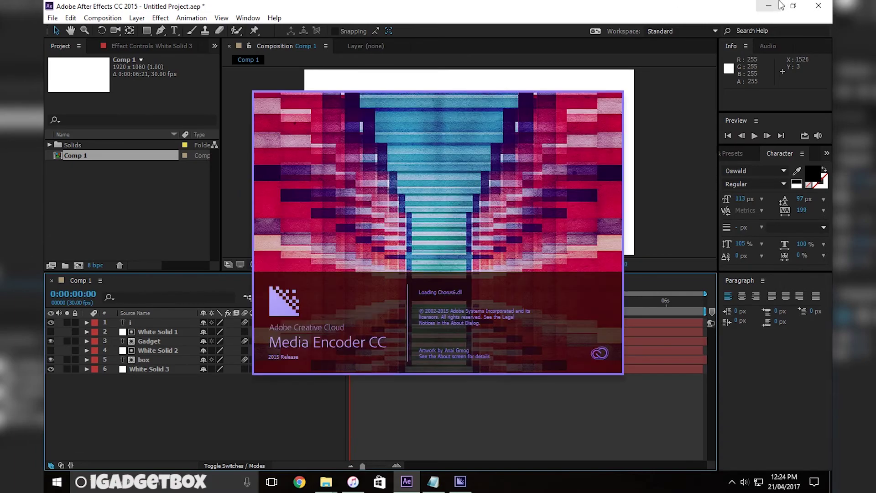
{"action": "left_click", "coordinate": [771, 5]}
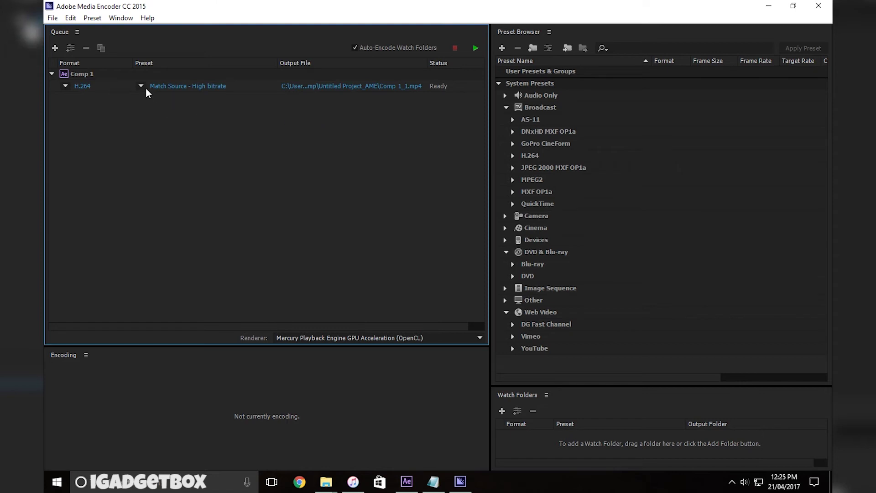
Step: Choose the H.264 format and the Match Source - High bitrate preset for the queued Comp 1
{"action": "left_click", "coordinate": [67, 87]}
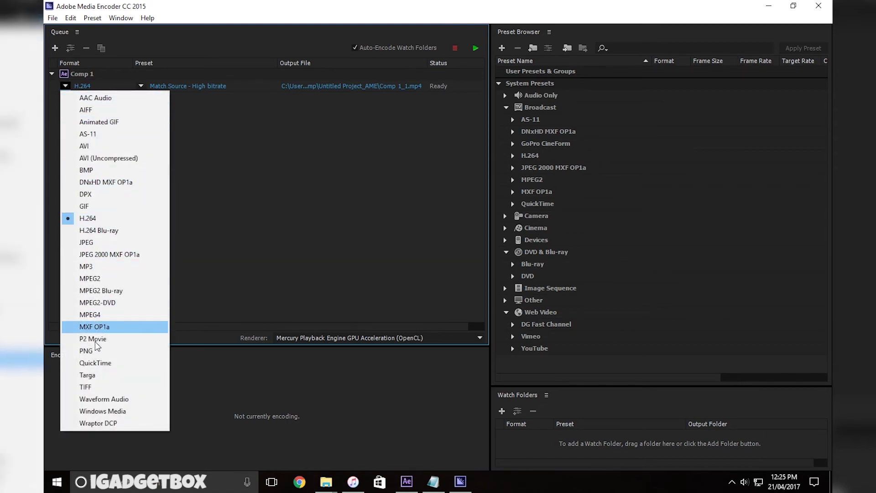
{"action": "left_click", "coordinate": [114, 218]}
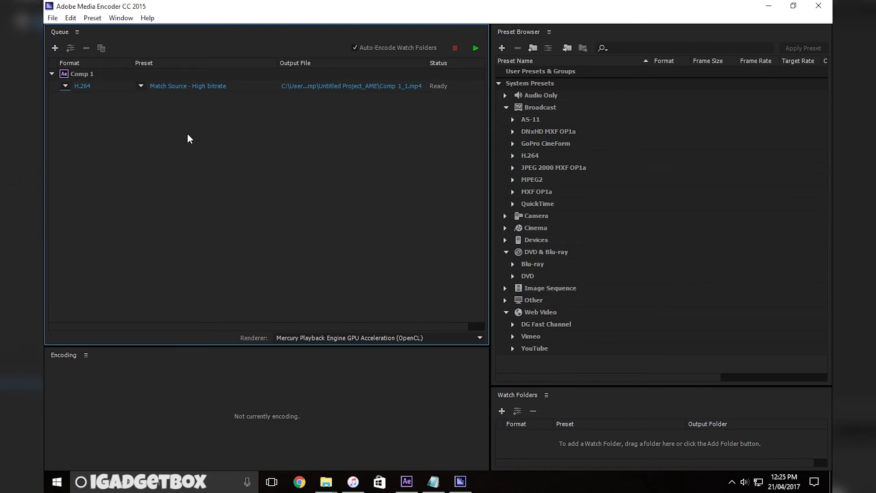
{"action": "left_click", "coordinate": [141, 85]}
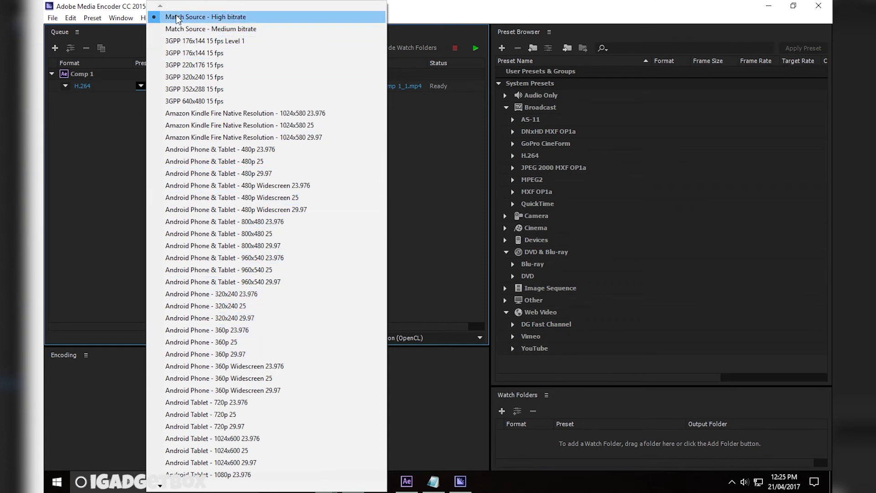
{"action": "left_click", "coordinate": [154, 17]}
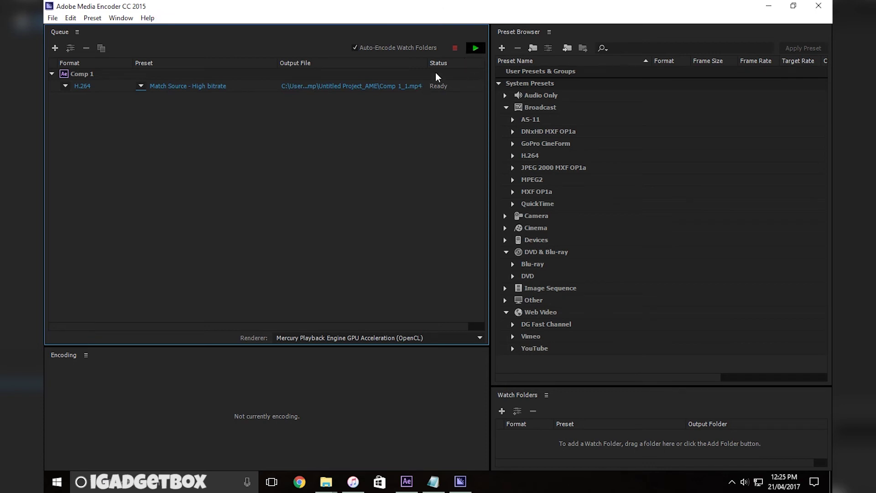
Step: Set the output file of the queued Comp 1 to an MP4 video named Intro in the Desktop folder
{"action": "left_click", "coordinate": [348, 87]}
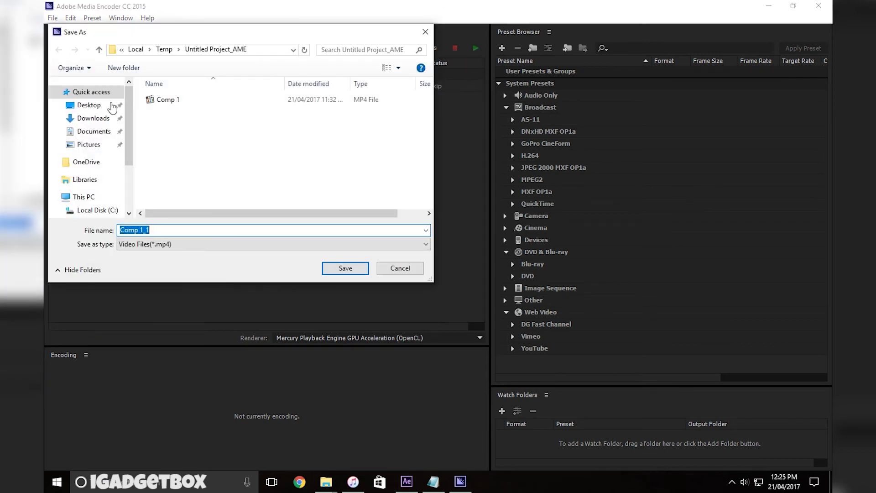
{"action": "left_click", "coordinate": [87, 105]}
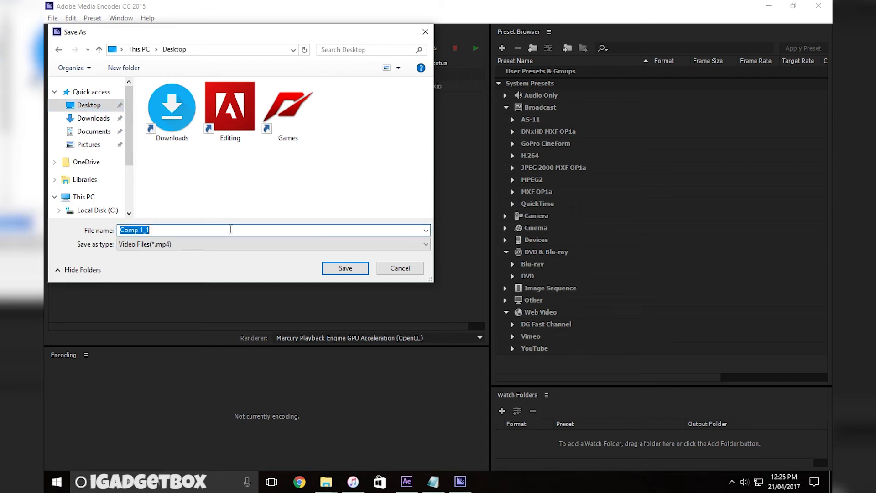
{"action": "double_click", "coordinate": [230, 229]}
{"action": "key", "text": "BackSpace"}
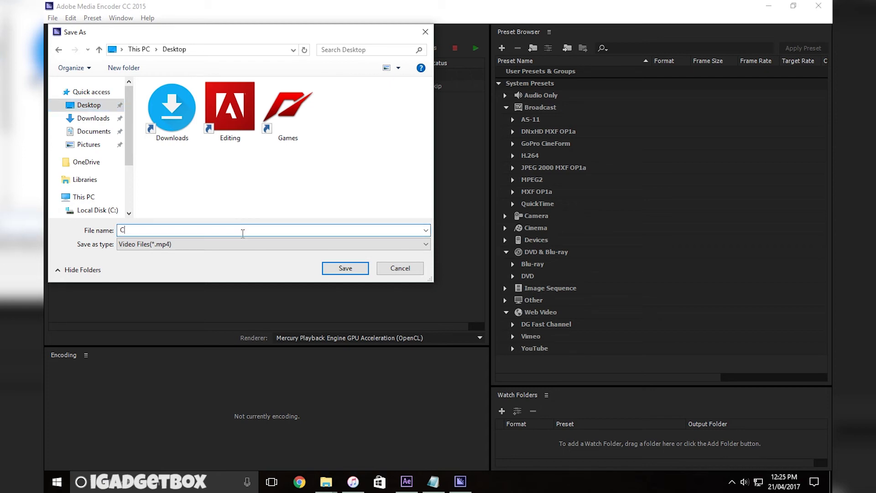
{"action": "type", "text": "Intro"}
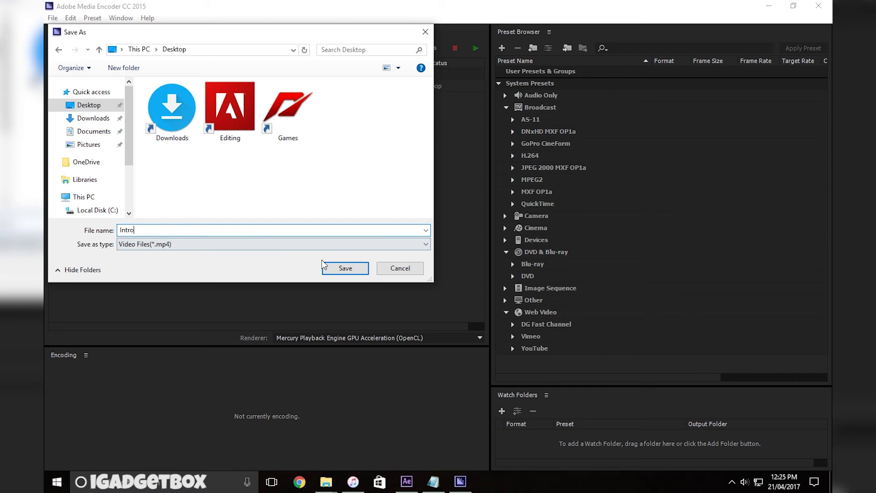
{"action": "left_click", "coordinate": [346, 268]}
Step: Encode the queued composition and open the rendered Intro video from the Windows desktop
{"action": "left_click", "coordinate": [476, 48]}
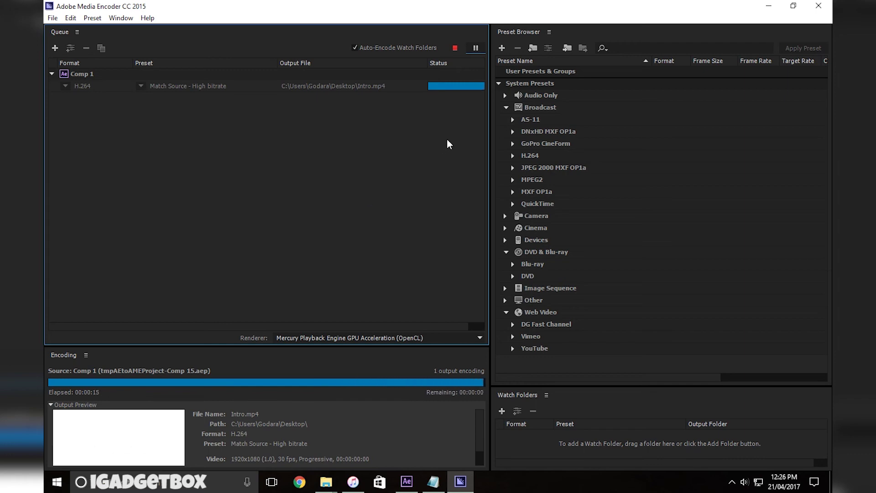
{"action": "left_click", "coordinate": [768, 6]}
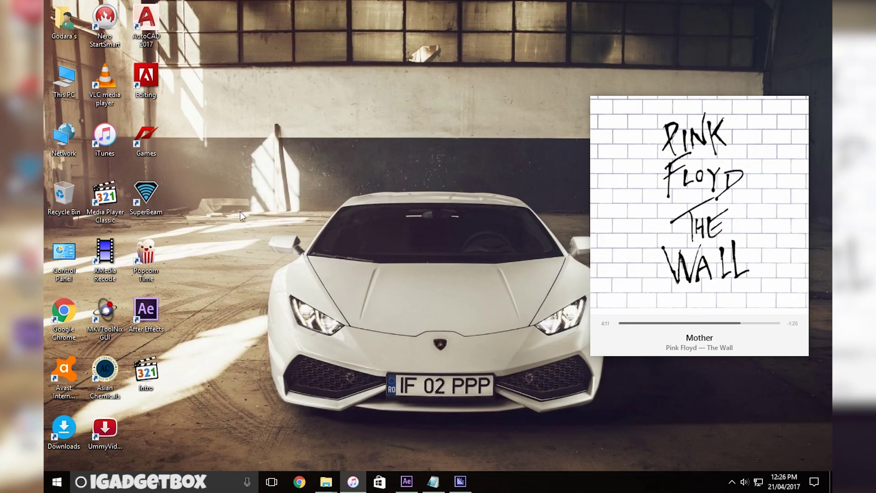
{"action": "double_click", "coordinate": [155, 367]}
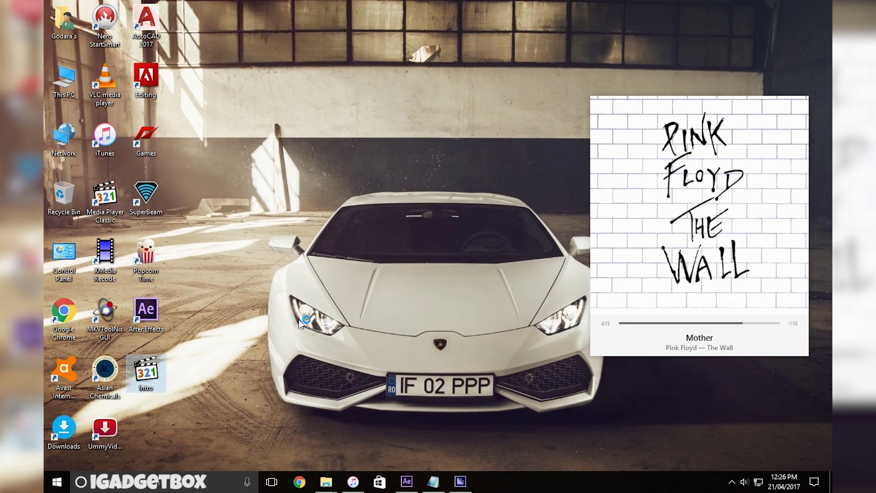